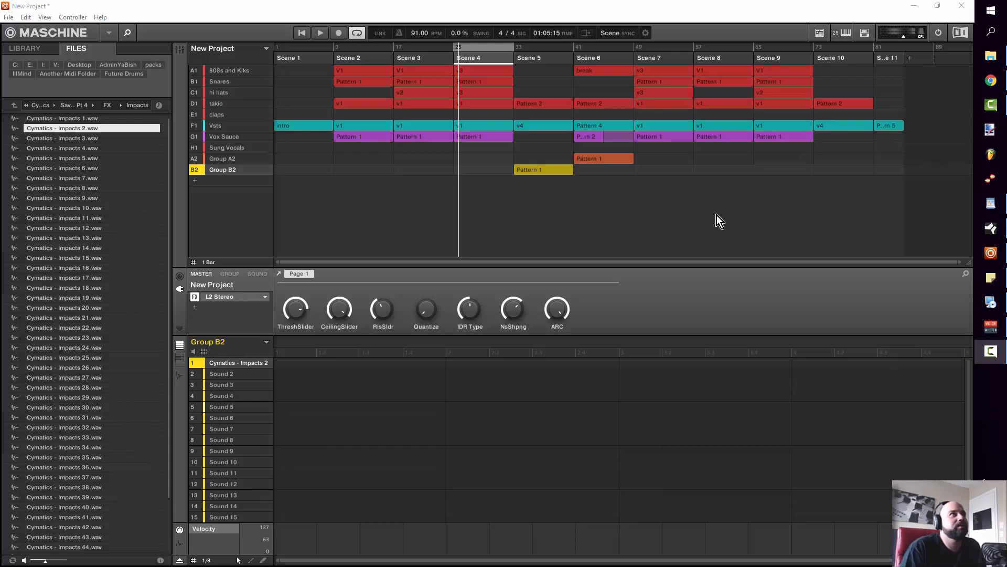
Select Scene 5 in the arrangement.
left_click(550, 62)
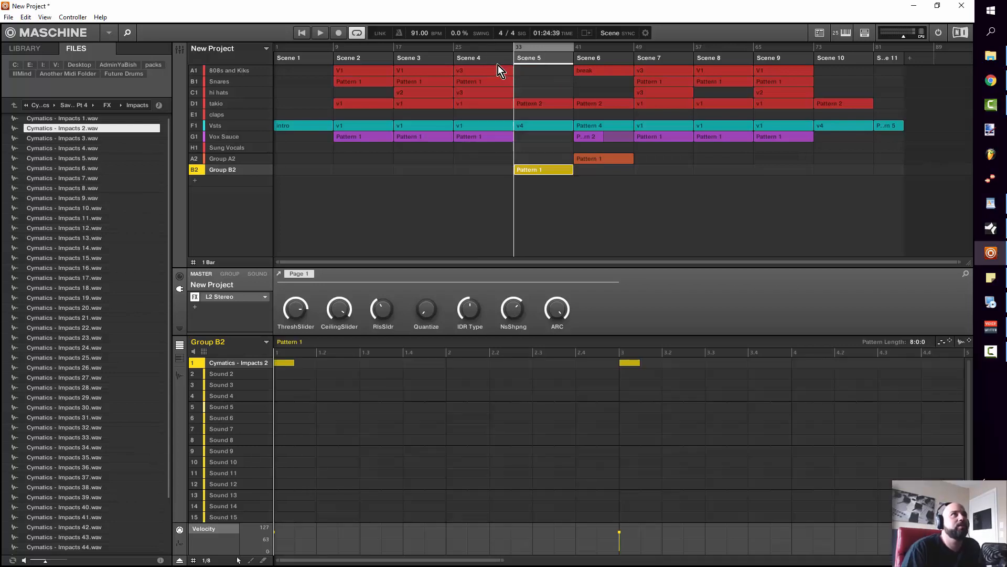
left_click(499, 59)
left_click(530, 61)
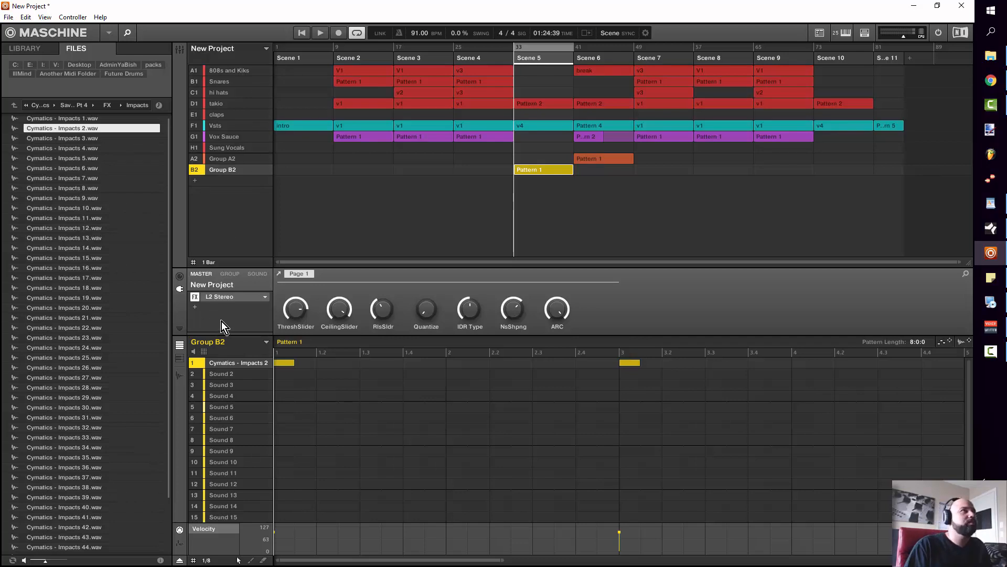
Open the Looperator effect on the fifth Omnisphere sound of the Vsts group.
left_click(178, 277)
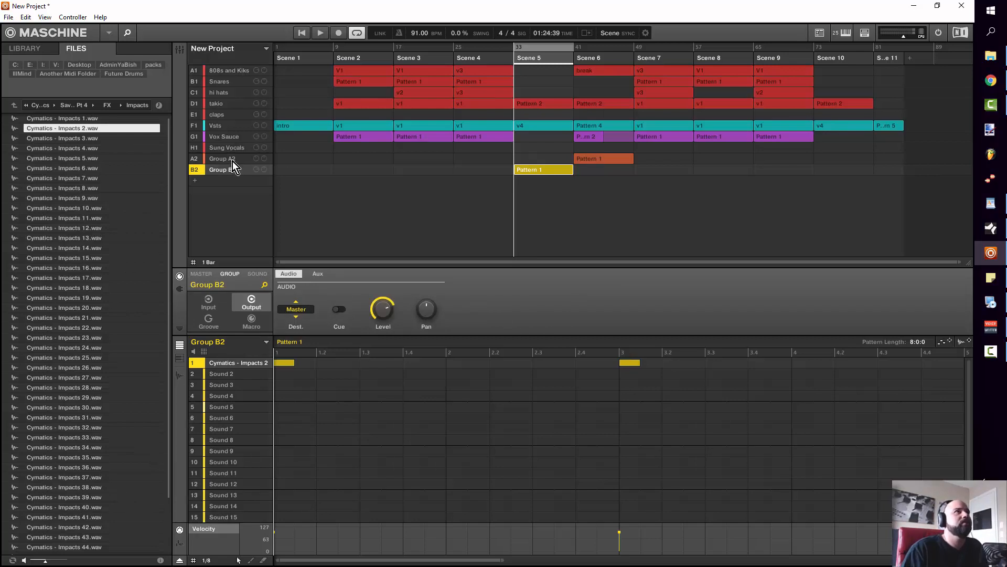
left_click(231, 127)
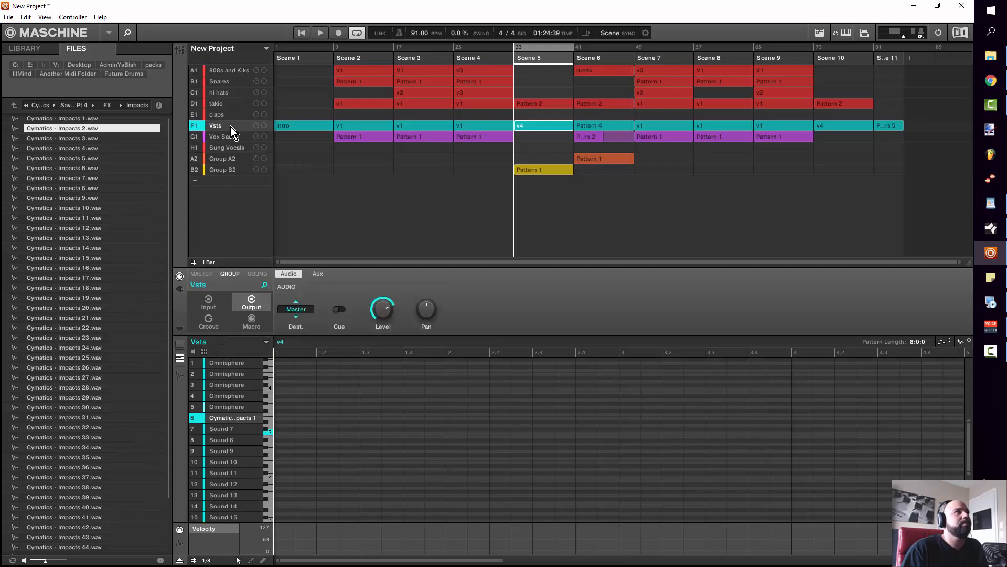
left_click(234, 407)
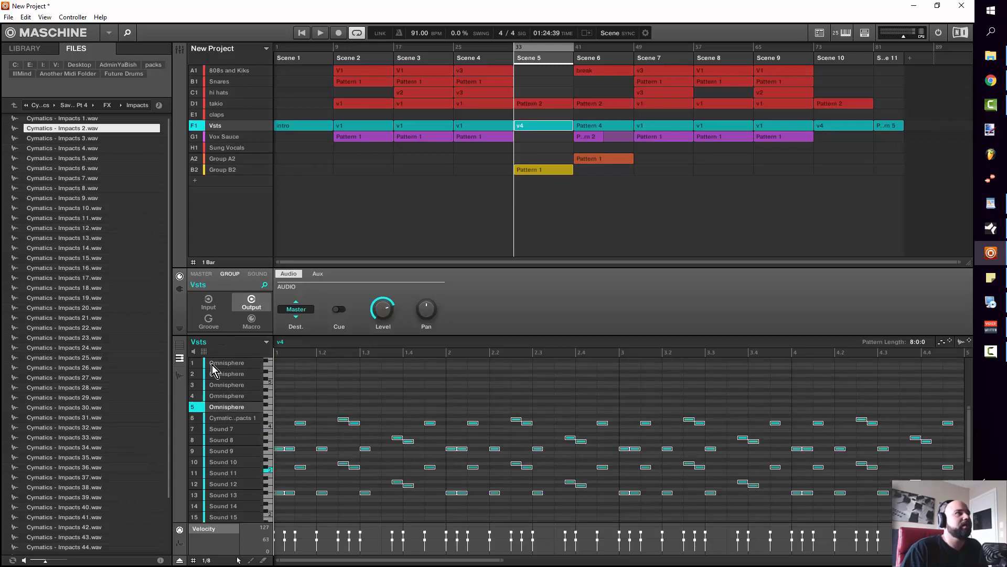
left_click(180, 289)
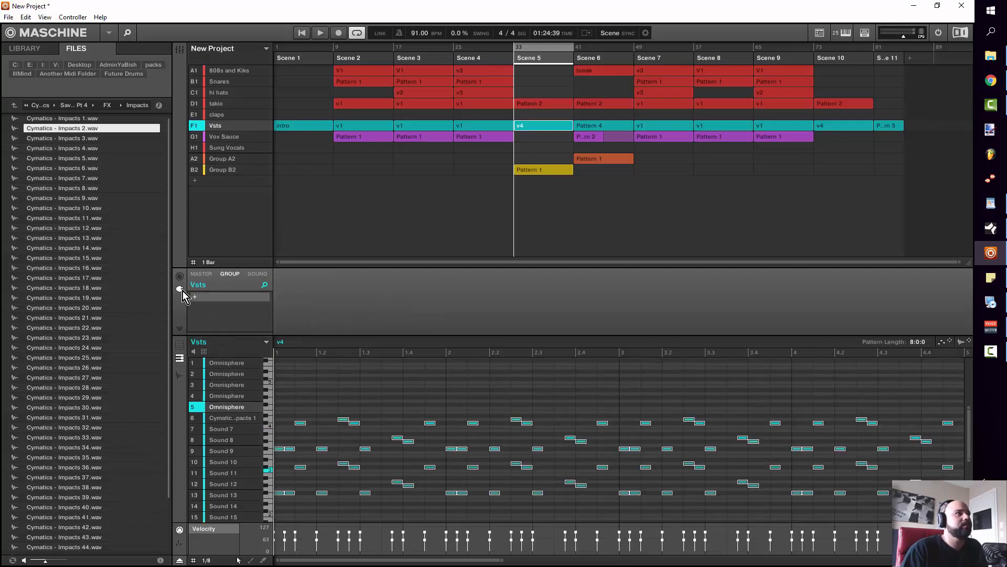
left_click(255, 275)
double_click(229, 307)
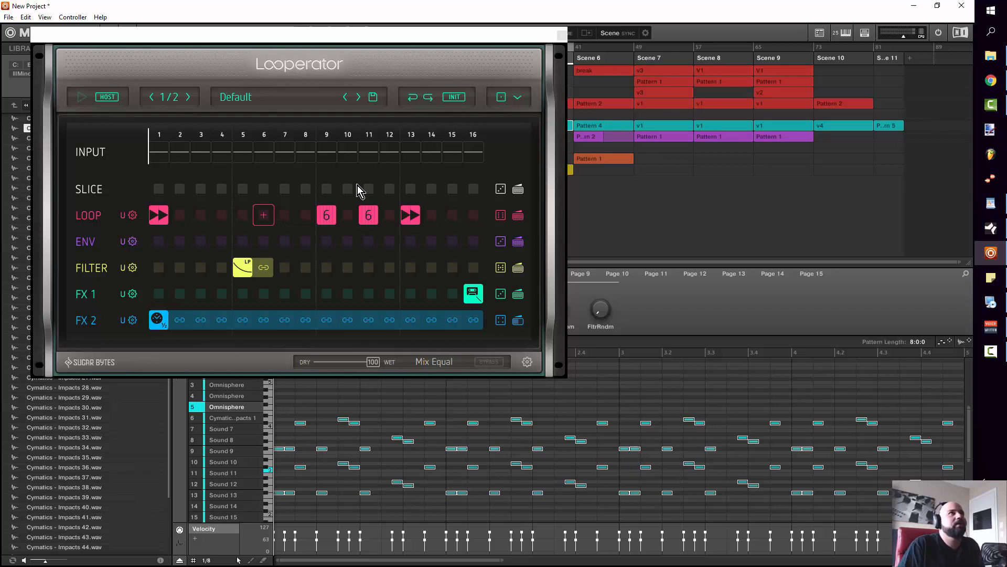
Play Scene 4 while watching the Looperator sequencer, and close the plugin window.
left_click_drag(415, 41, 382, 137)
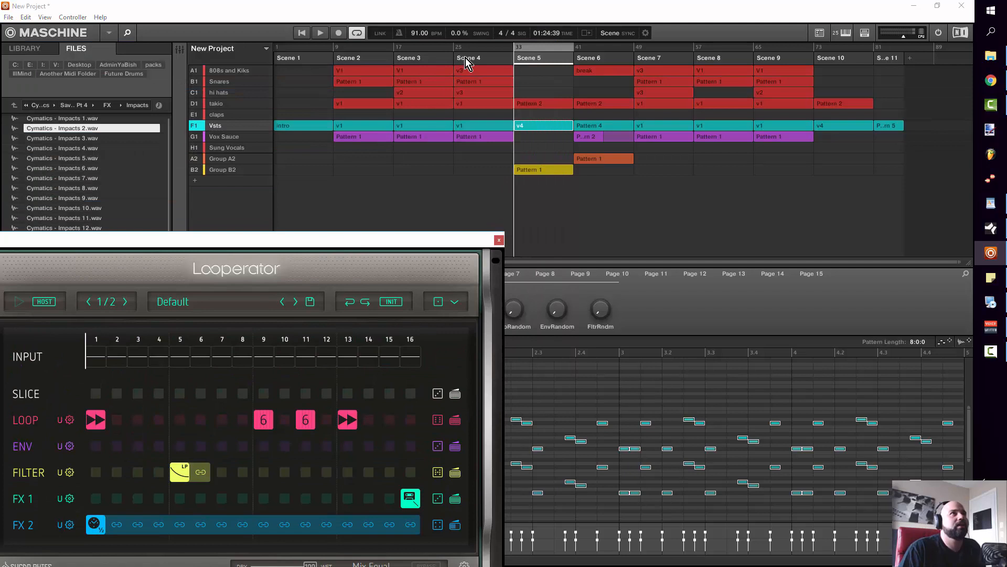
left_click(465, 58)
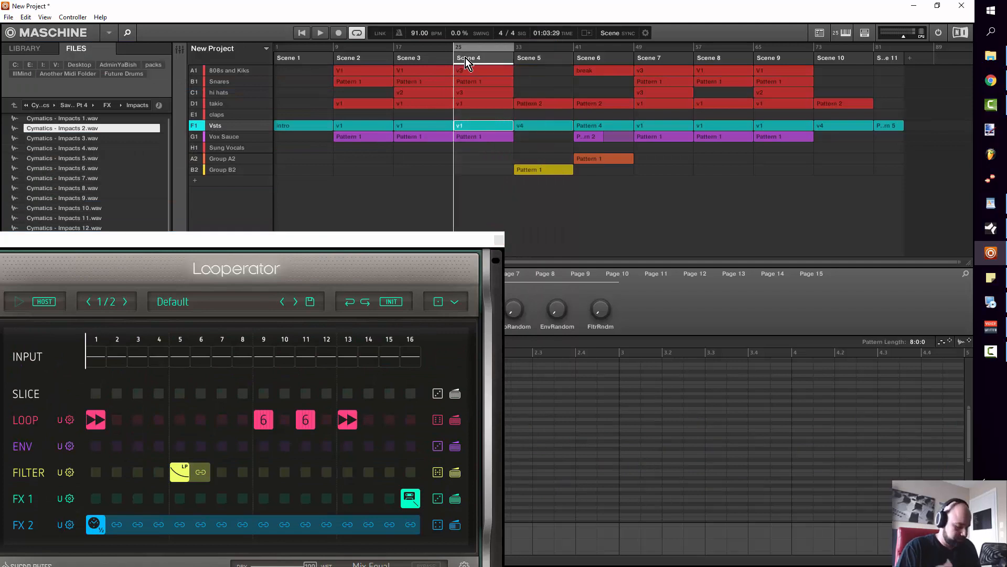
key("space")
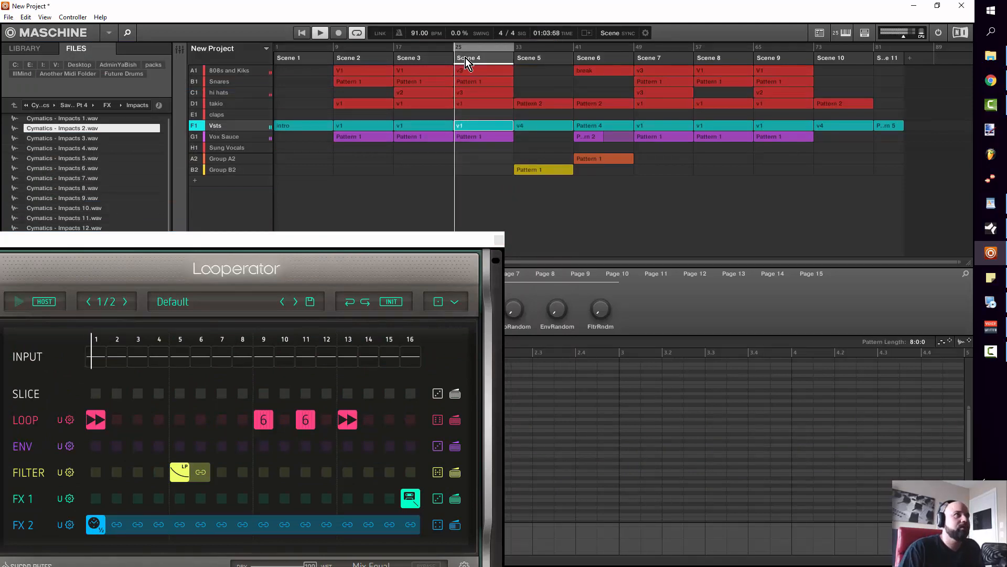
left_click_drag(425, 247, 575, 222)
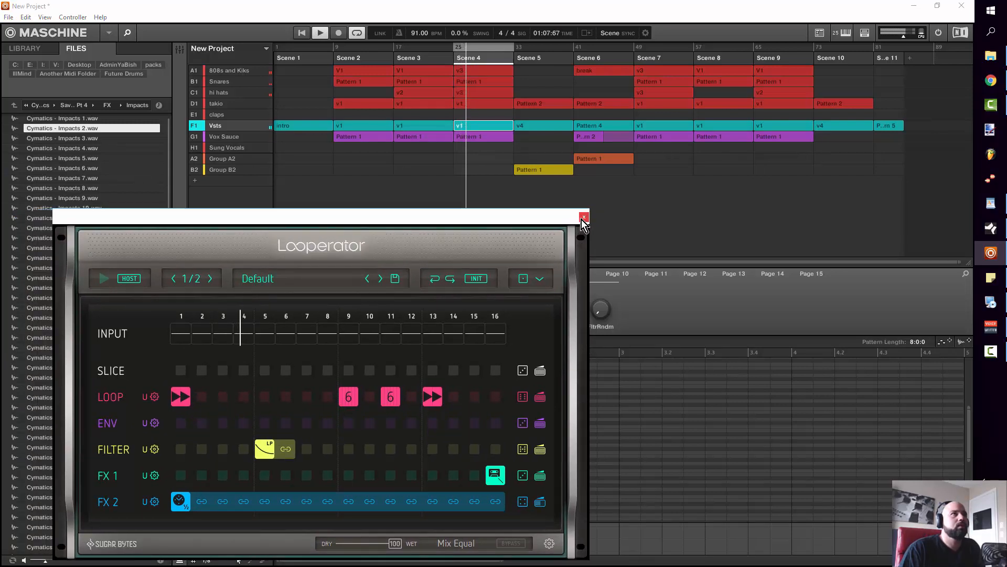
left_click(583, 218)
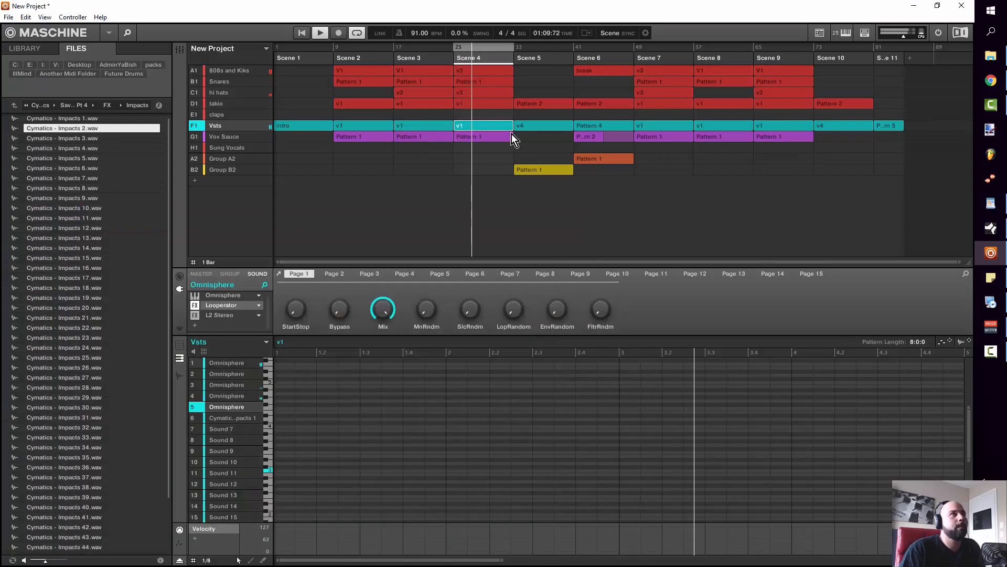
Play Scene 5 and solo the Vsts group.
left_click(544, 70)
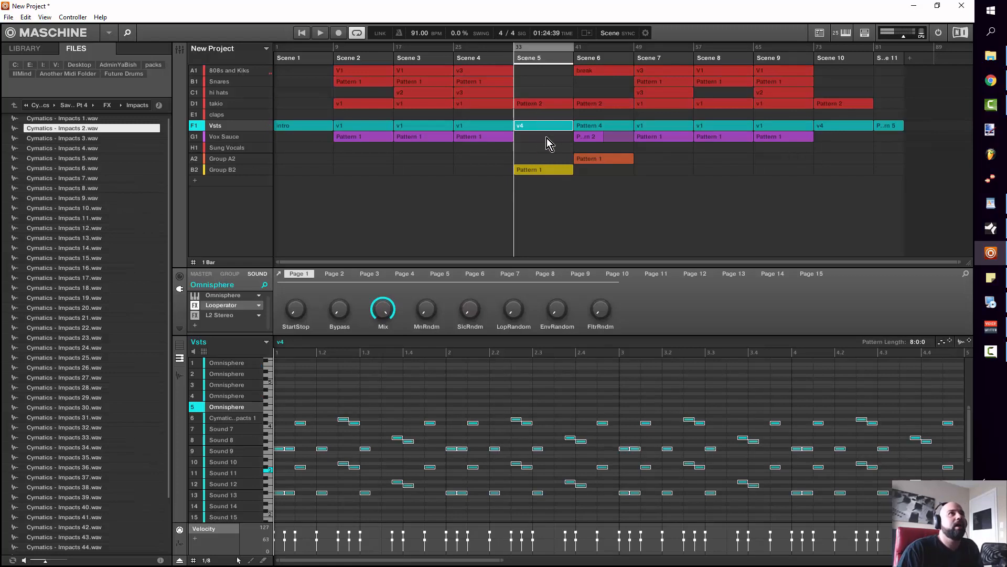
key("space")
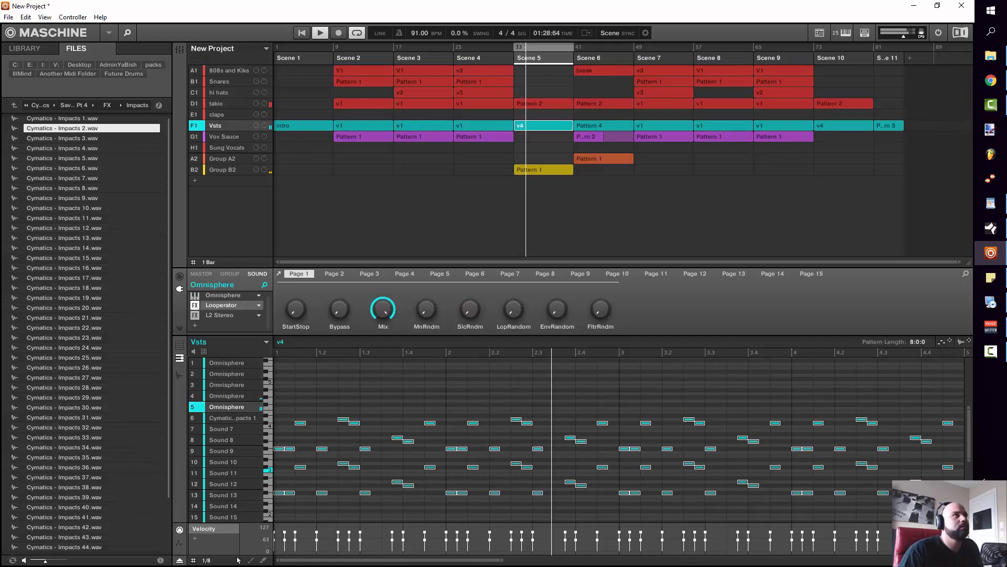
right_click(203, 120)
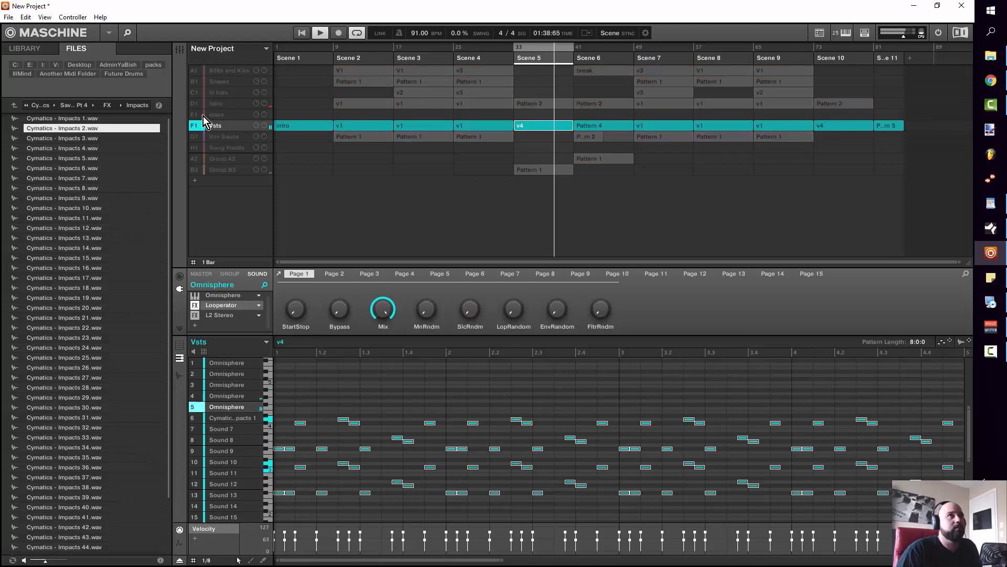
Play the soloed Vsts group from Scene 4 and compare it with Scene 5.
key("space")
left_click(489, 59)
key("space")
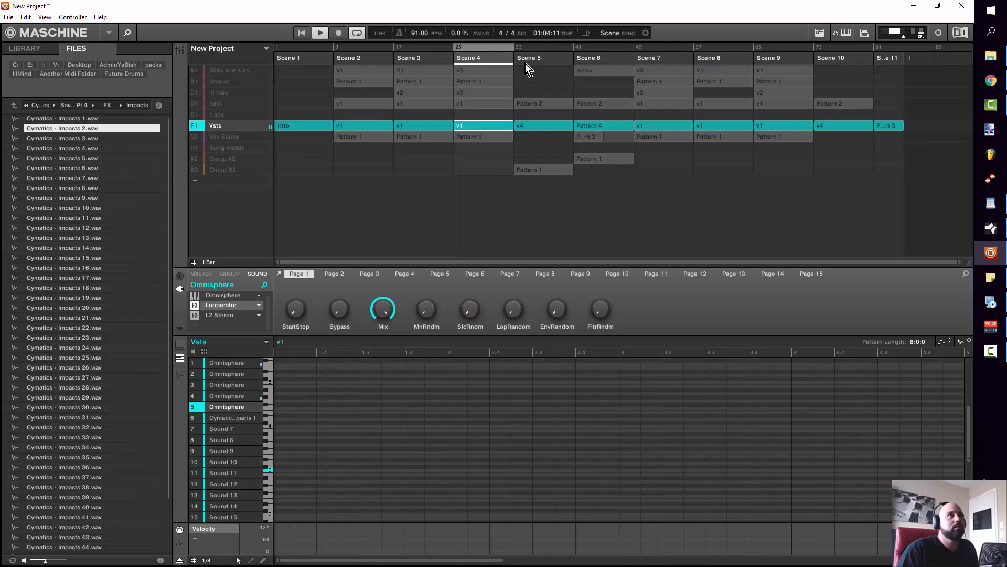
left_click(554, 61)
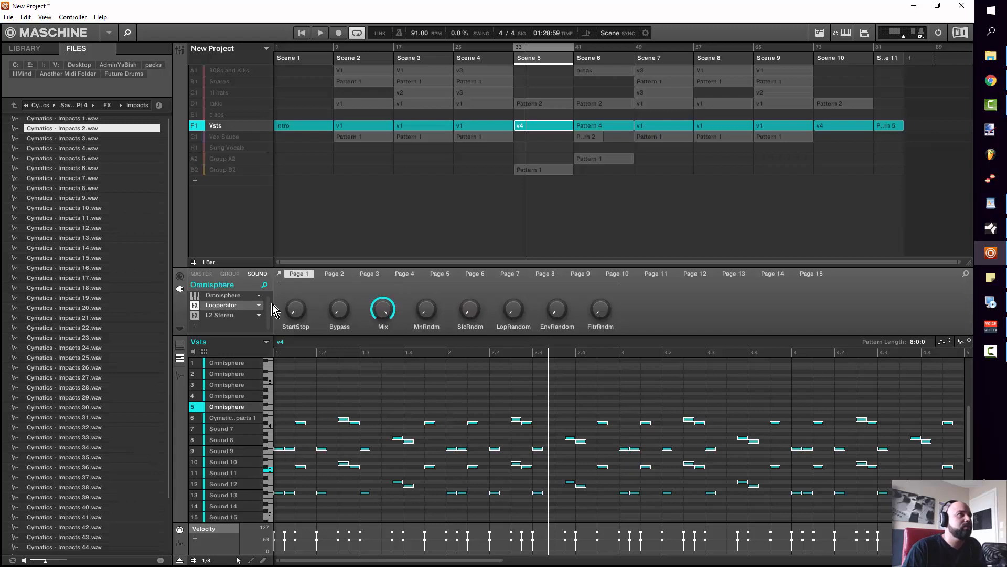
Look through the Omnisphere sounds of the Vsts group in Scene 5, finishing on the fifth one.
left_click(235, 363)
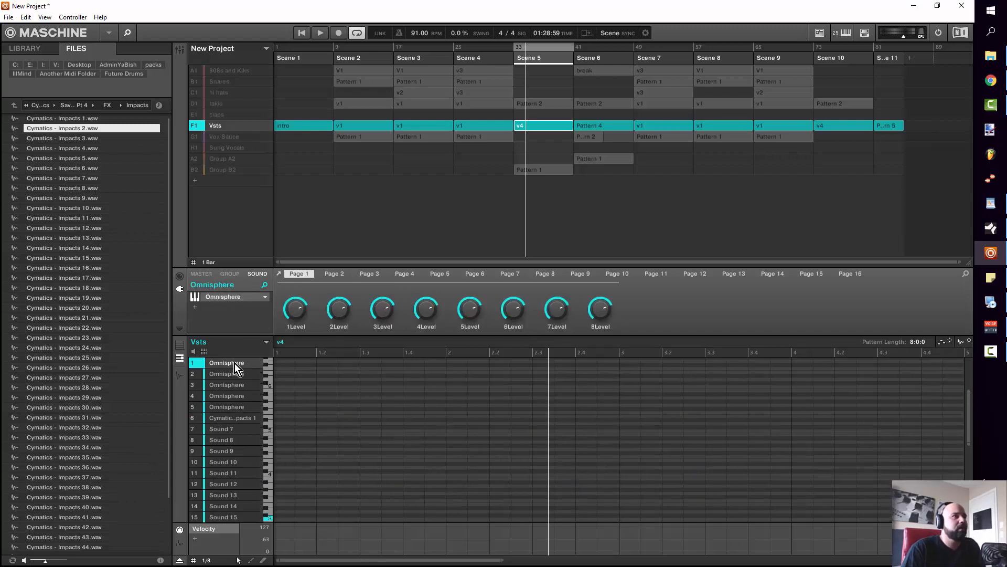
left_click(234, 373)
left_click(233, 385)
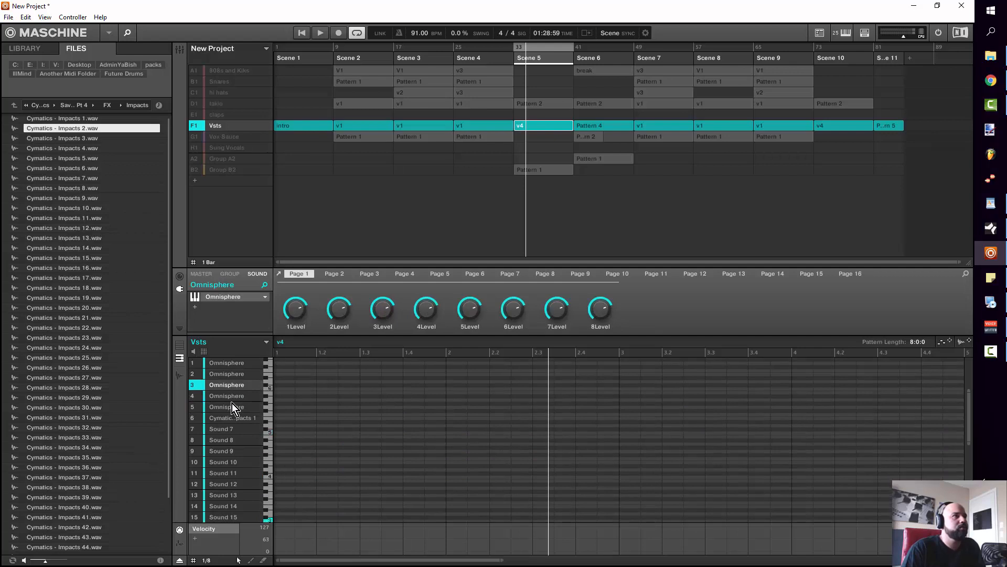
left_click(232, 403)
left_click(231, 364)
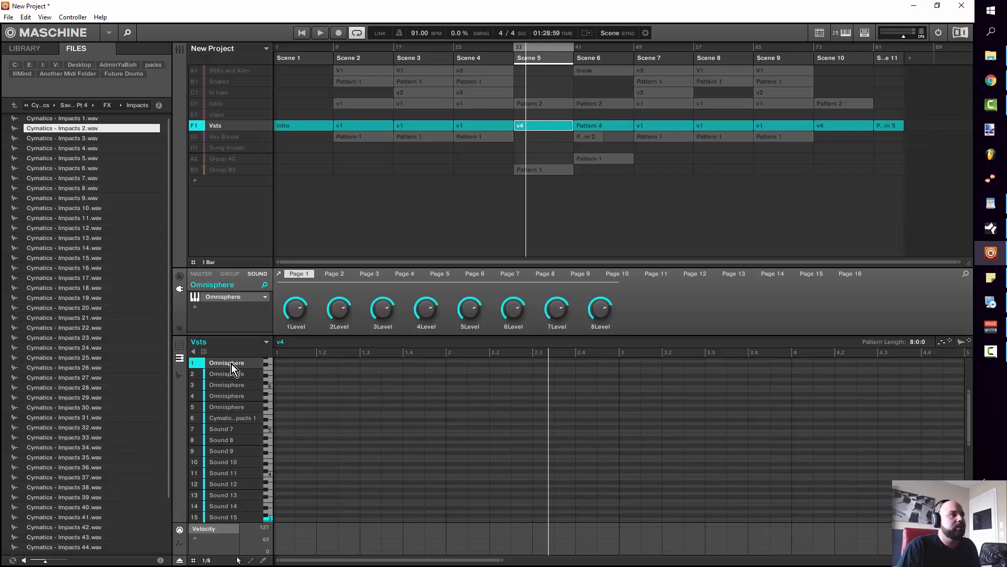
left_click(233, 406)
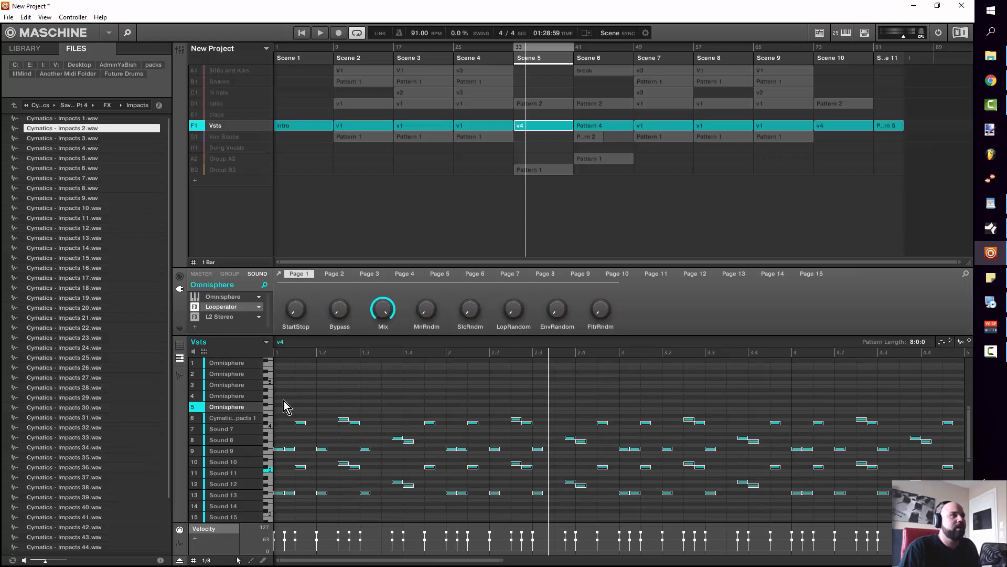
Bypass the Looperator and L2 Stereo effects on the fifth Omnisphere sound.
left_click_drag(280, 400, 809, 481)
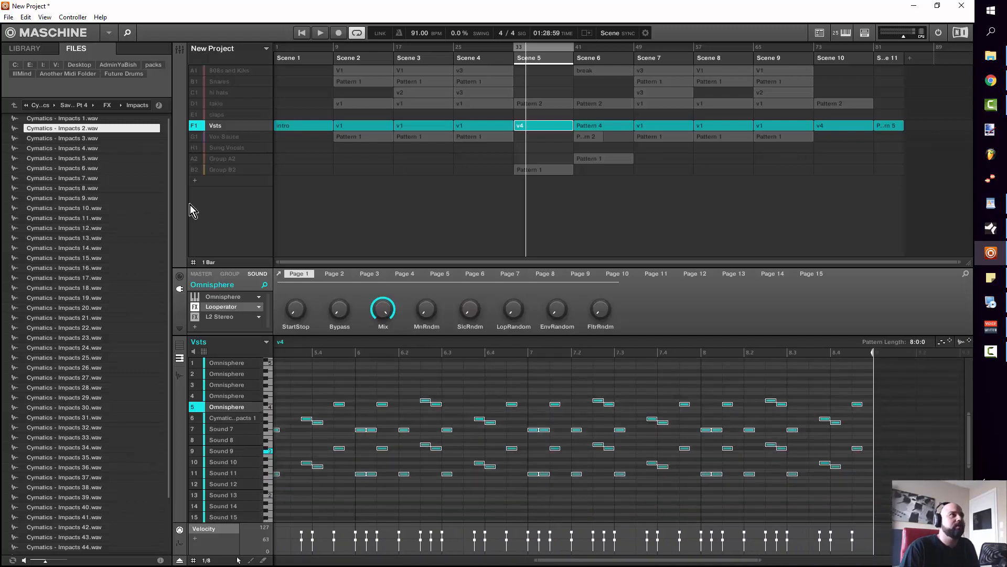
left_click(195, 307)
left_click(195, 316)
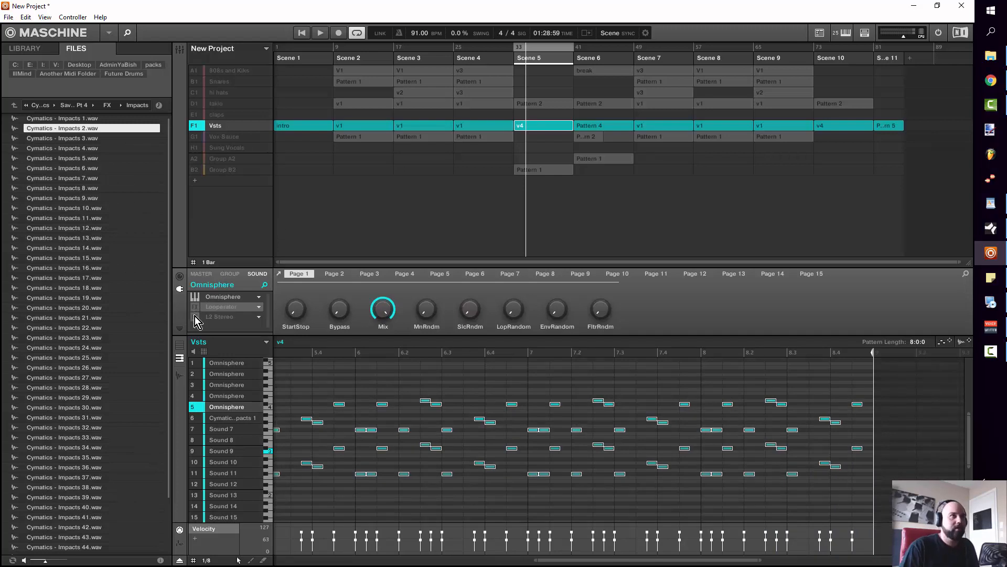
Transpose the v4 pattern's notes on the fifth Omnisphere sound up one octave and play Scene 5 to check them.
key("shift+Up")
left_click(195, 316)
key("space")
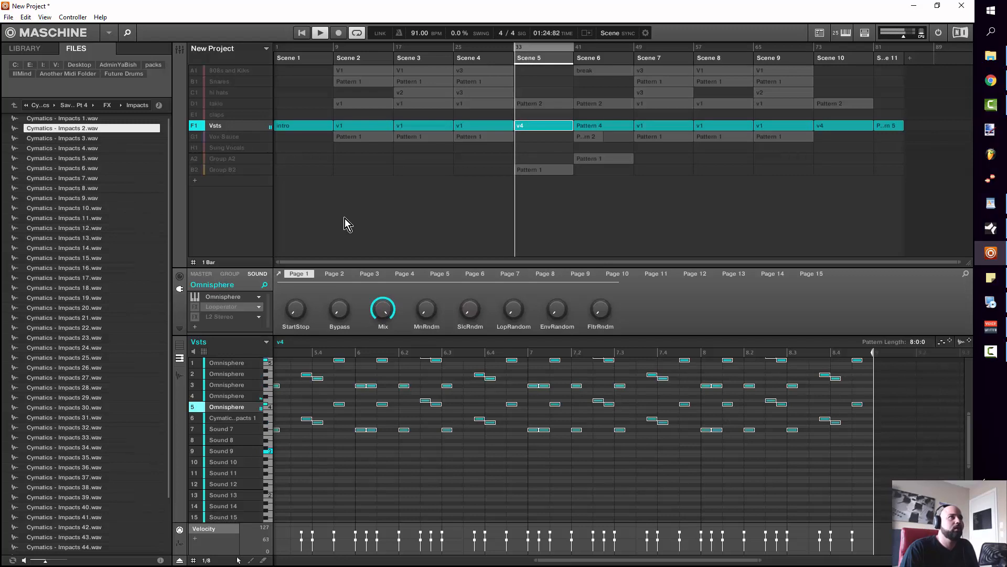
key("space")
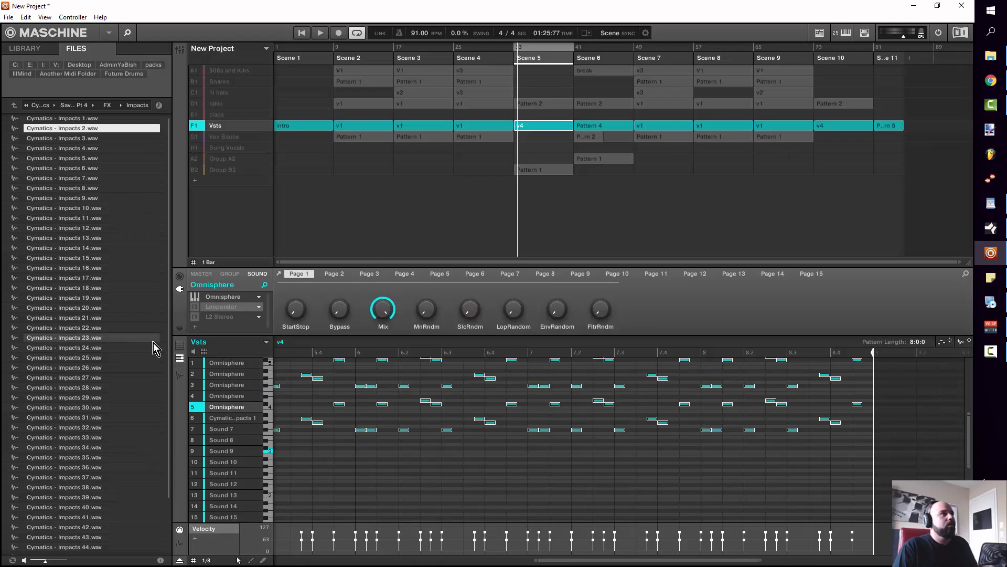
Reopen Looperator and reset all of its sequencer rows with Init All.
left_click(216, 306)
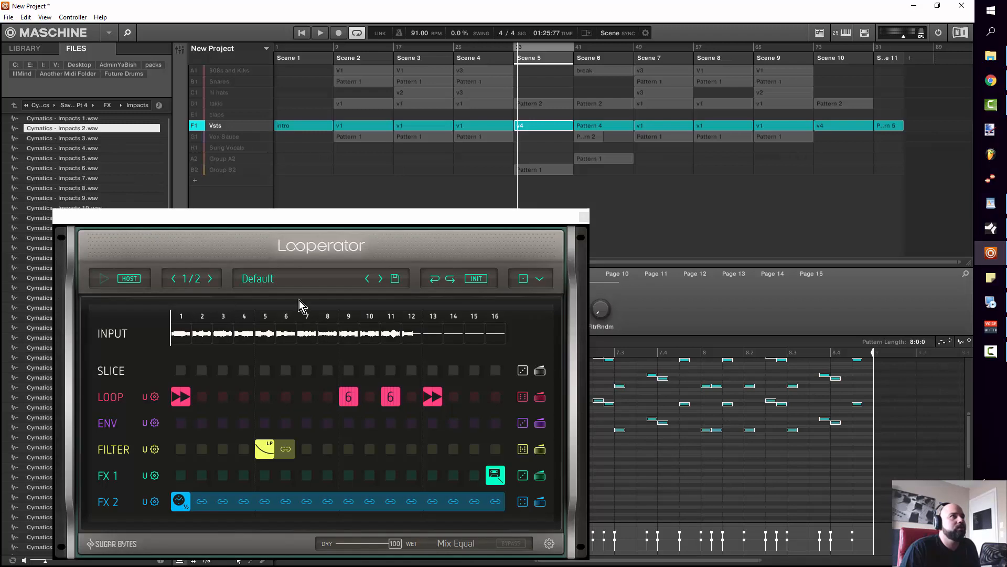
left_click_drag(403, 207, 416, 138)
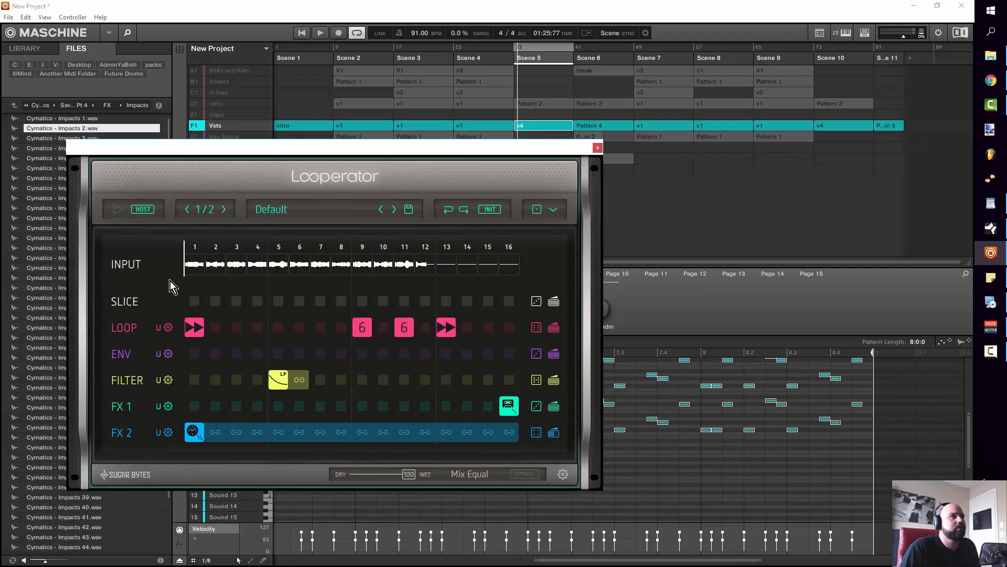
left_click(199, 332)
left_click(491, 210)
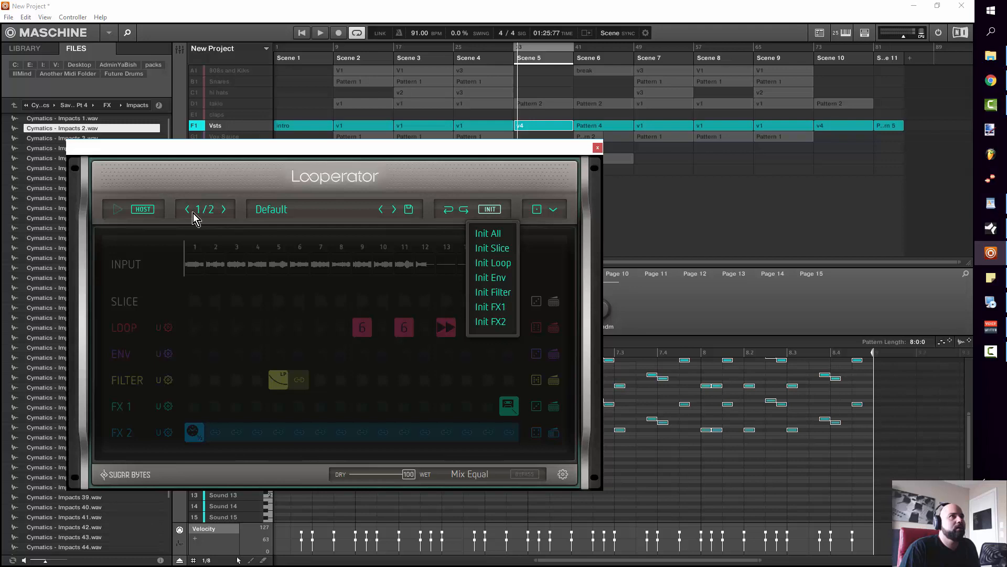
left_click(496, 236)
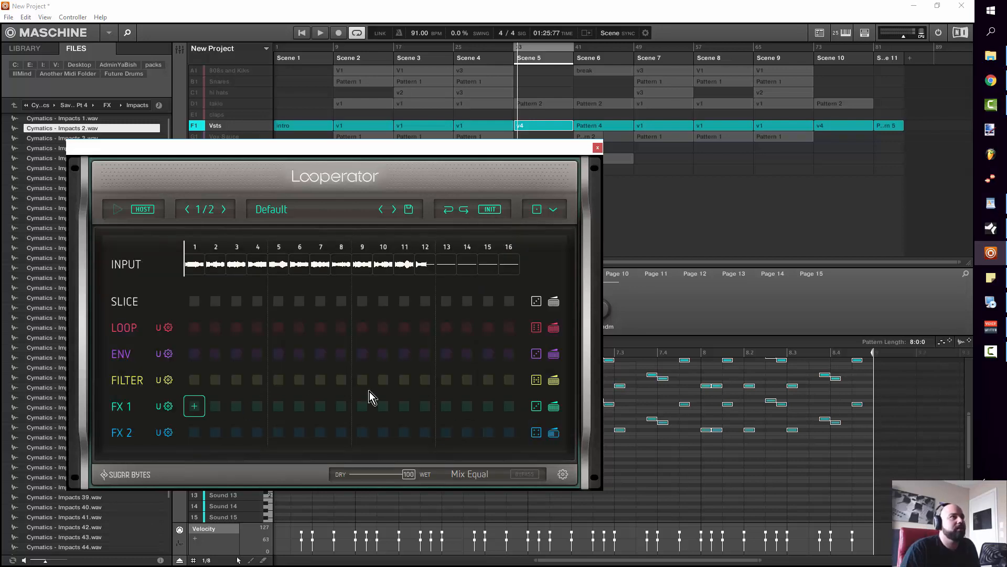
Place the Vinyl 5 effect on step 1 of Looperator's FX 2 row, extend it through step 16 and start playback.
left_click(189, 442)
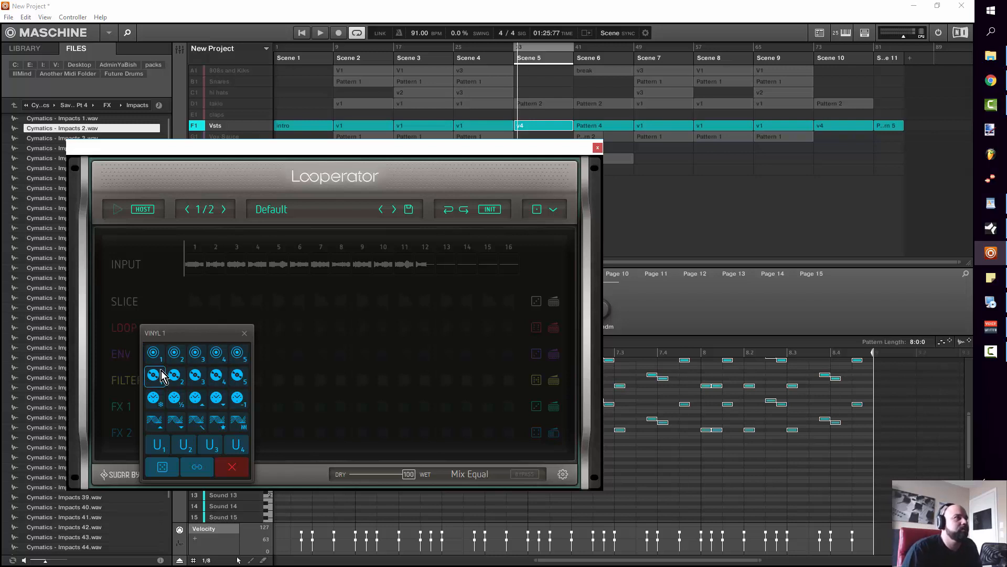
left_click(235, 382)
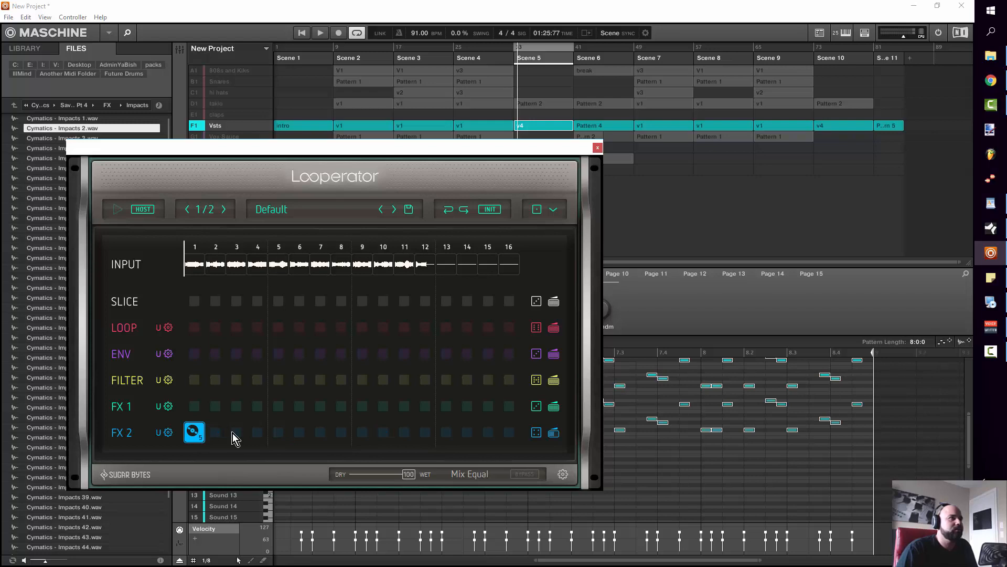
left_click_drag(196, 433, 505, 439)
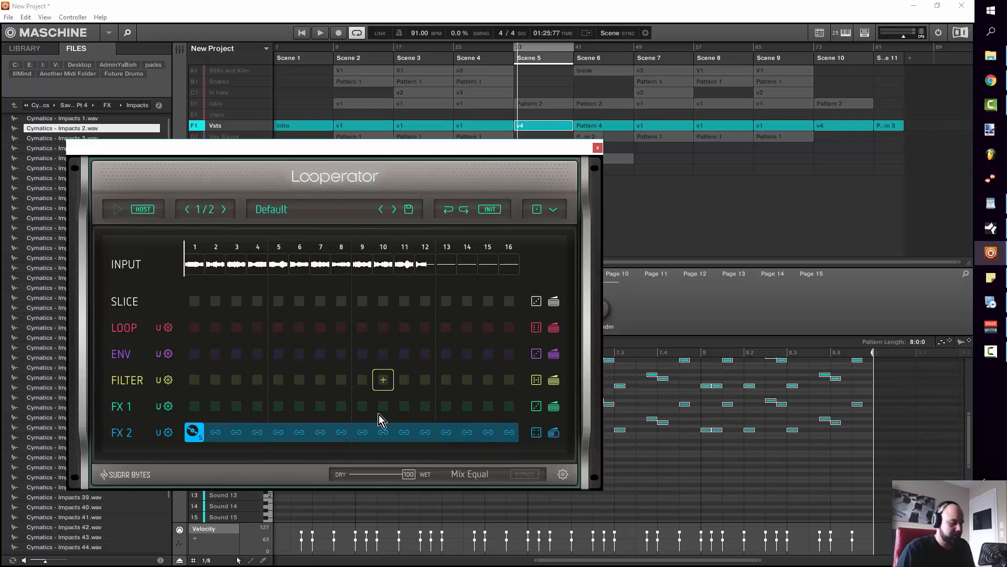
key("space")
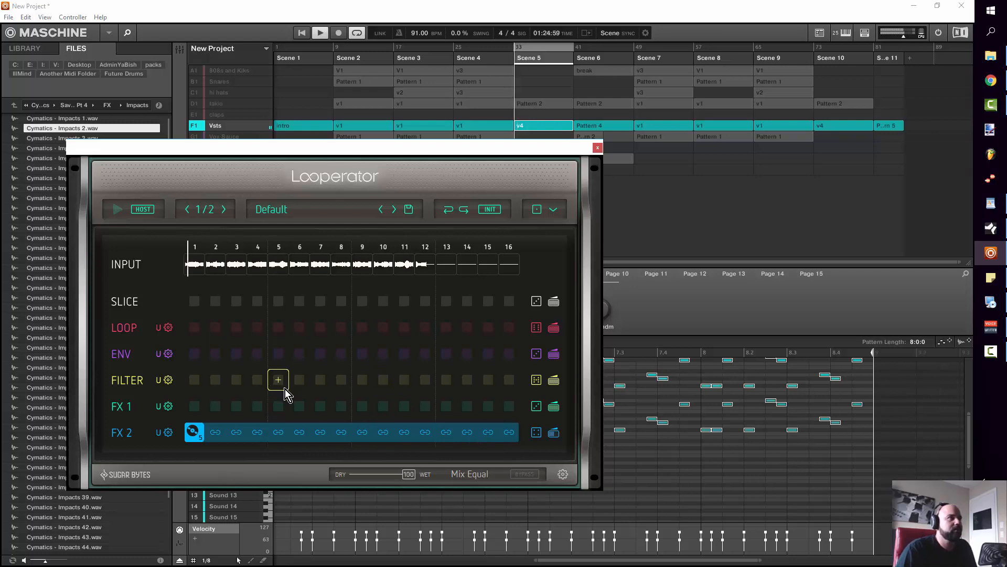
Clear steps 1 to 6 of Looperator's FX 2 row and place a Vinyl effect on step 5.
left_click(194, 433)
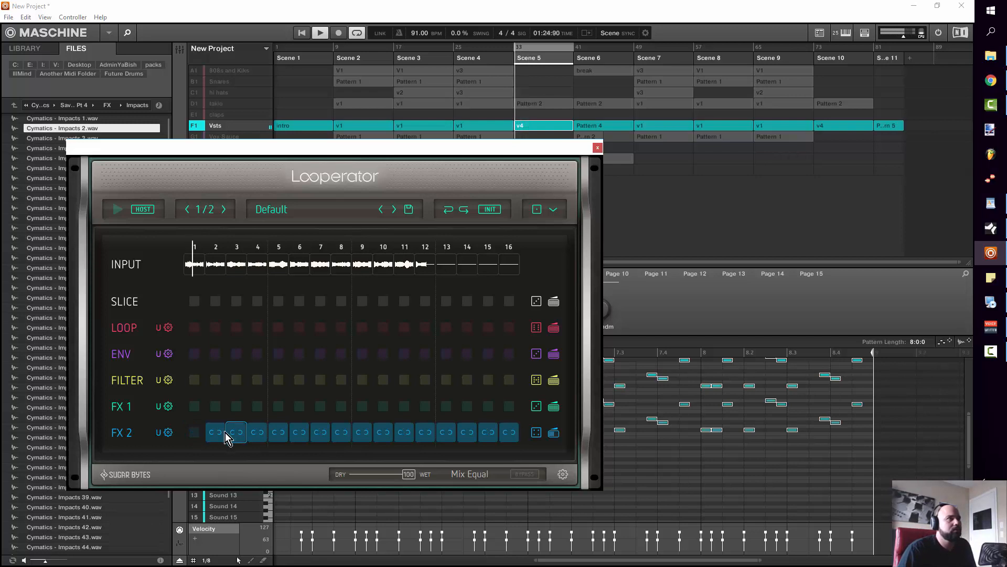
right_click(220, 433)
right_click(256, 434)
right_click(275, 435)
right_click(297, 435)
right_click(239, 435)
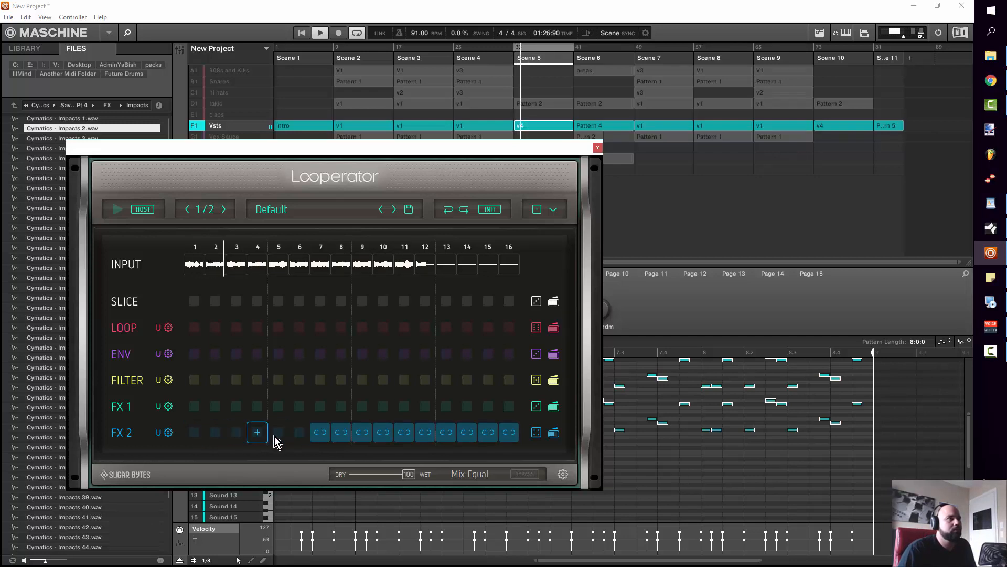
left_click(274, 435)
left_click(249, 382)
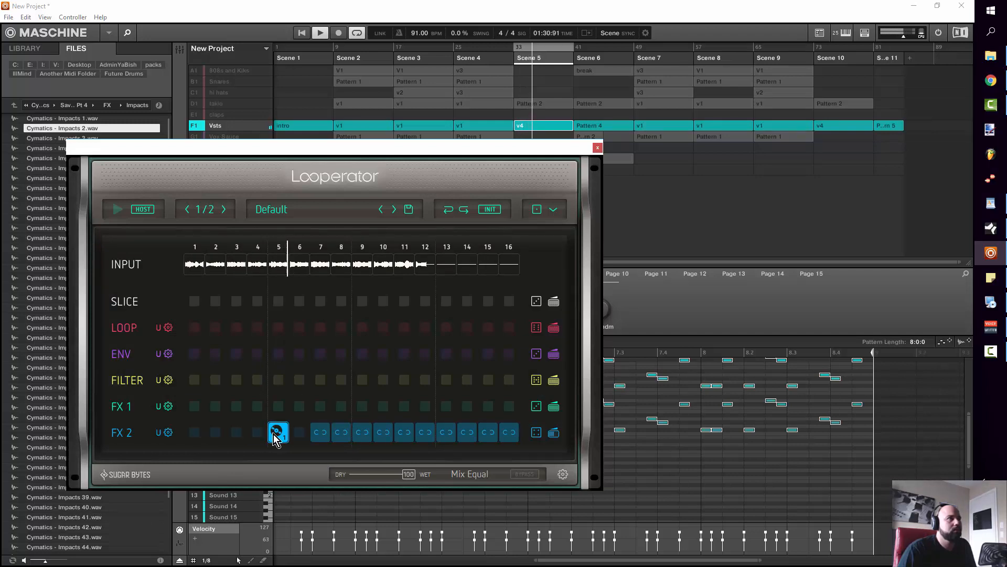
Remove the remaining effect and link blocks from Looperator's FX 2 row and stop playback.
right_click(276, 433)
right_click(321, 434)
right_click(364, 434)
right_click(412, 432)
right_click(426, 433)
right_click(446, 433)
right_click(466, 433)
right_click(486, 433)
right_click(508, 434)
right_click(383, 432)
right_click(341, 433)
key("space")
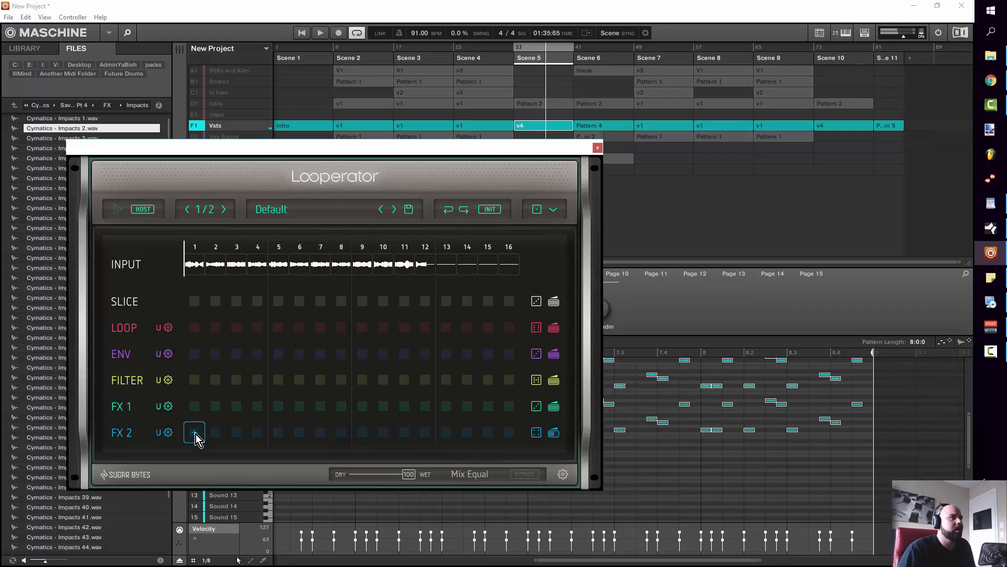
Place the clock effect with the down arrow on FX 2 step 1, extend it through step 16 and audition Scene 5.
left_click(194, 433)
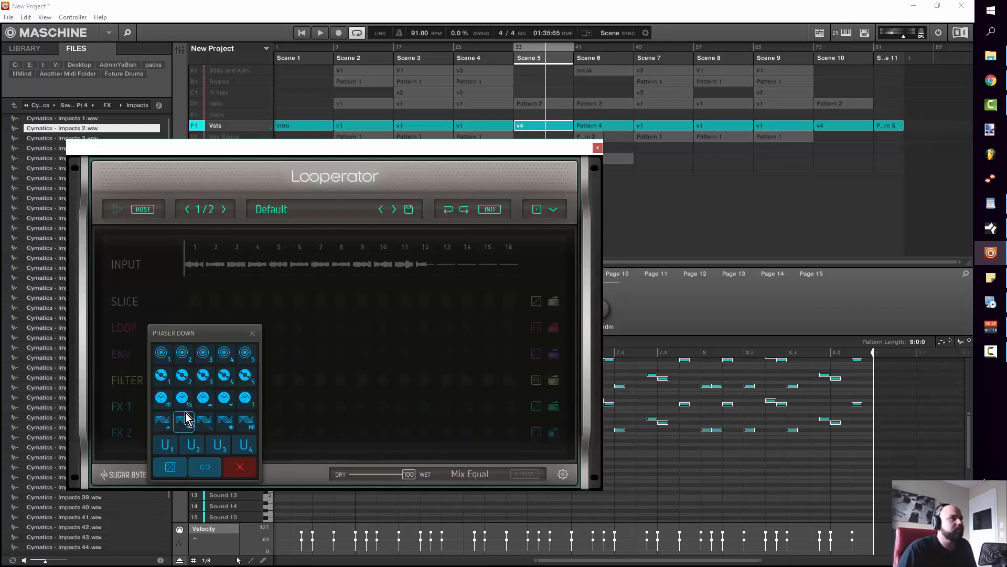
left_click(226, 403)
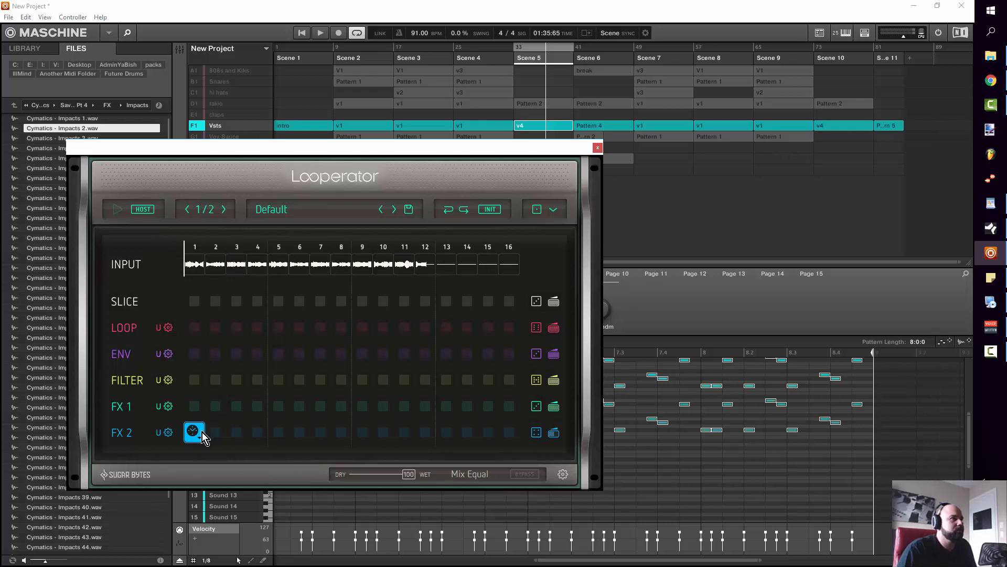
left_click_drag(203, 437, 508, 437)
key("space")
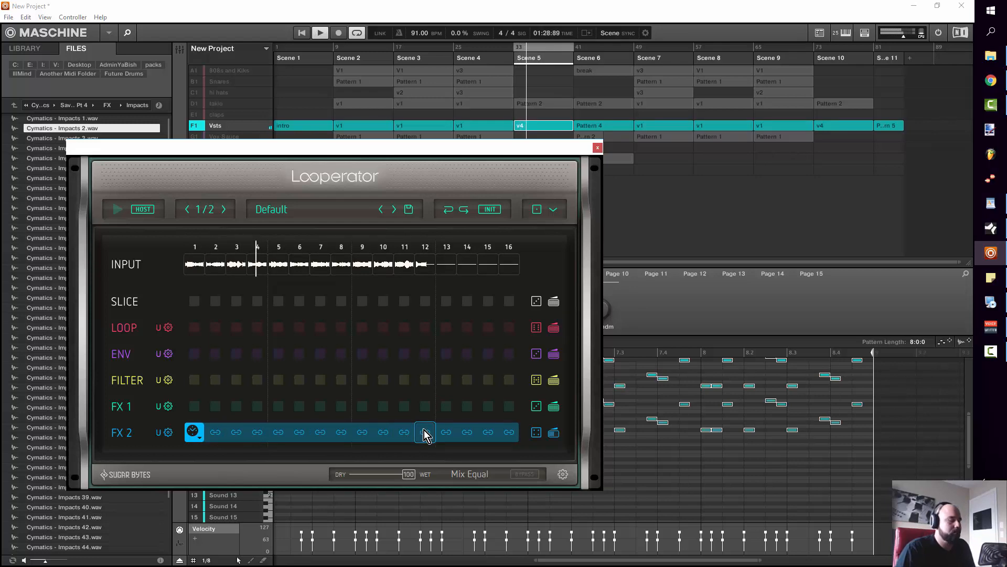
key("space")
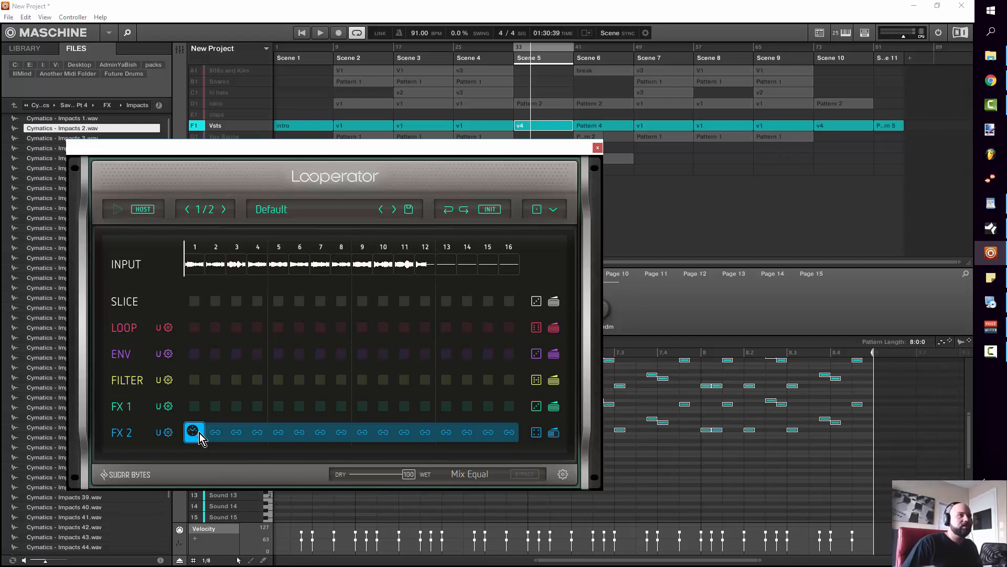
Replace the FX 2 row's effect with the ½ clock effect on step 1, extended through step 16, and audition Scene 5.
left_click(199, 434)
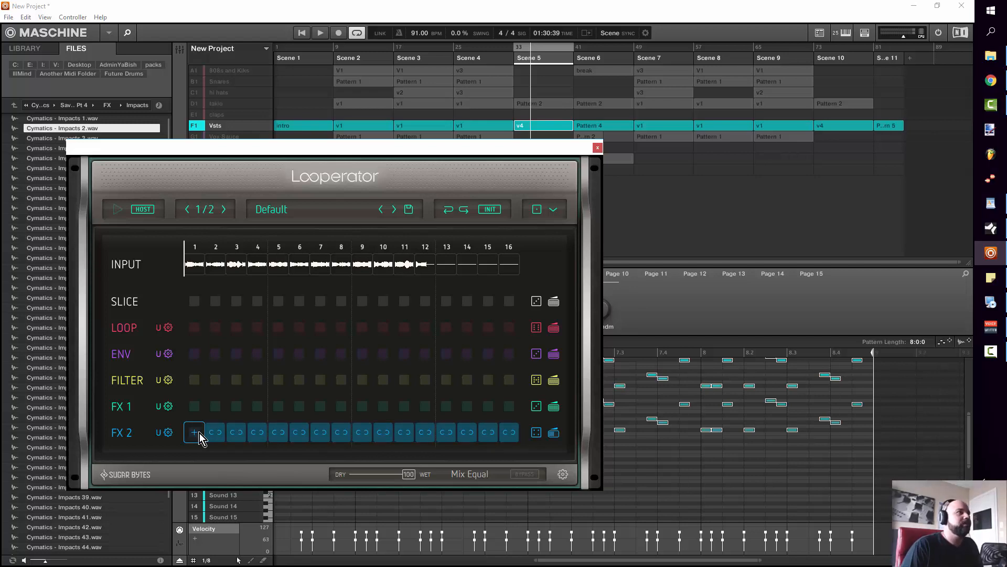
left_click_drag(208, 435, 517, 433)
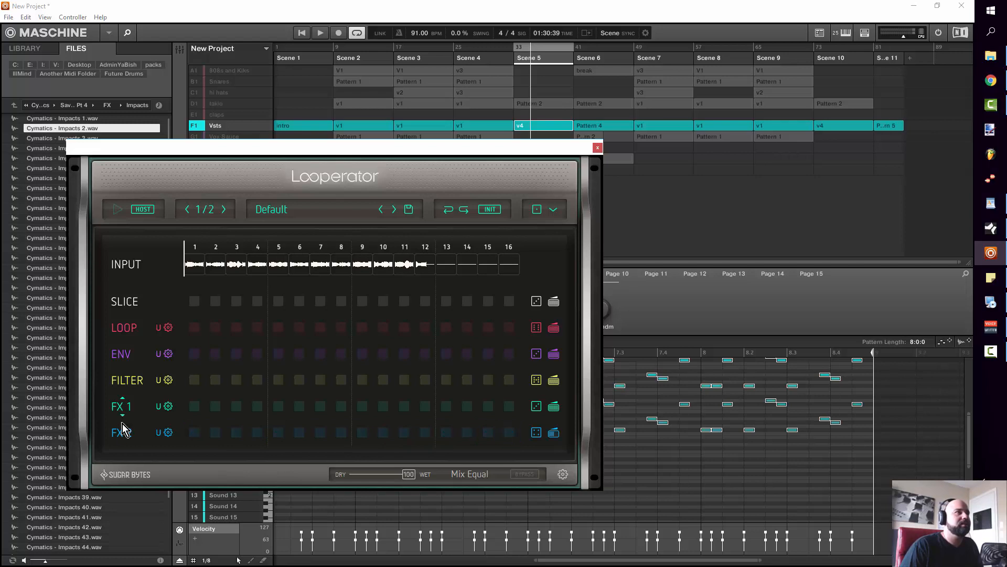
left_click(194, 433)
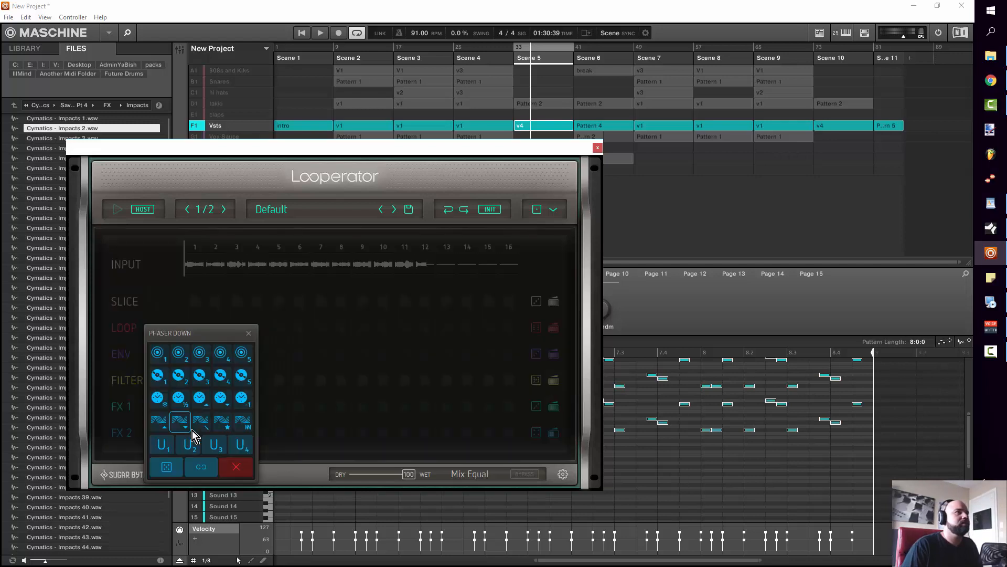
left_click(185, 403)
left_click_drag(199, 433, 507, 436)
key("space")
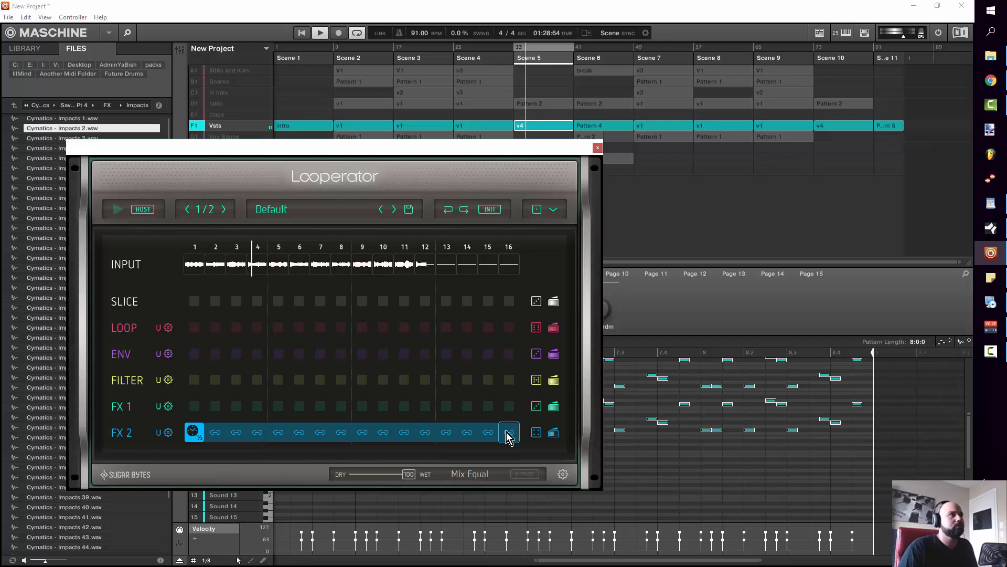
key("space")
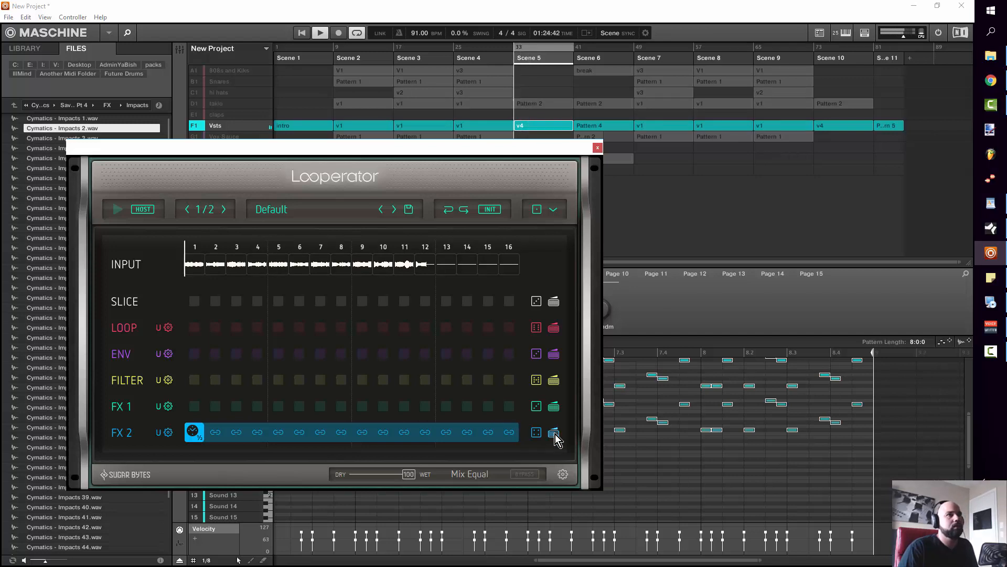
left_click_drag(556, 435, 569, 449)
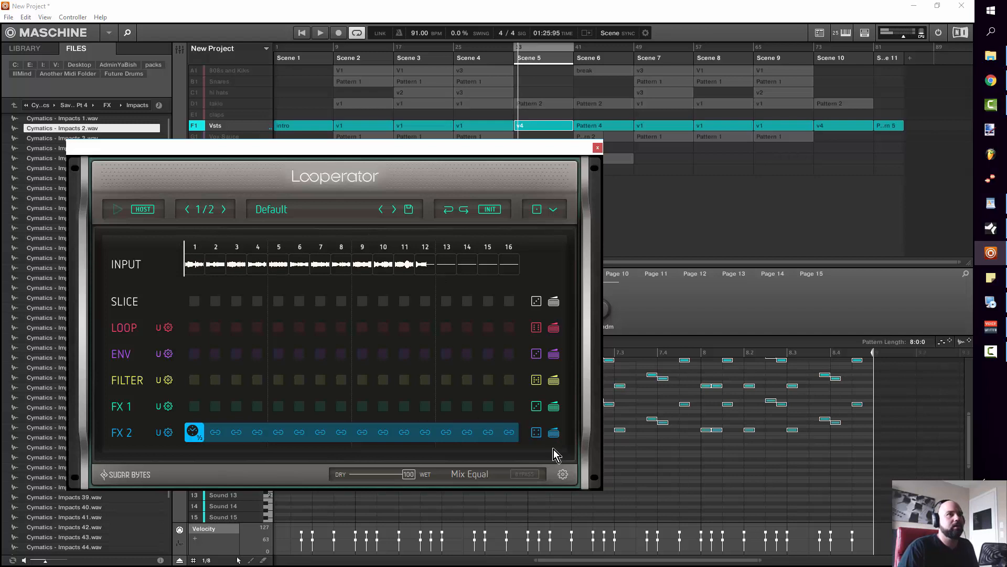
key("space")
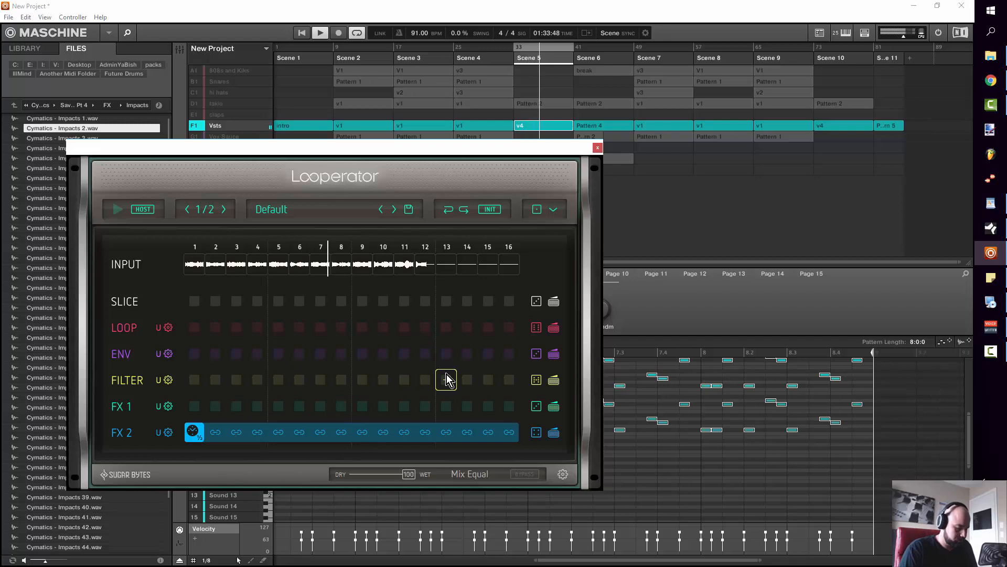
key("space")
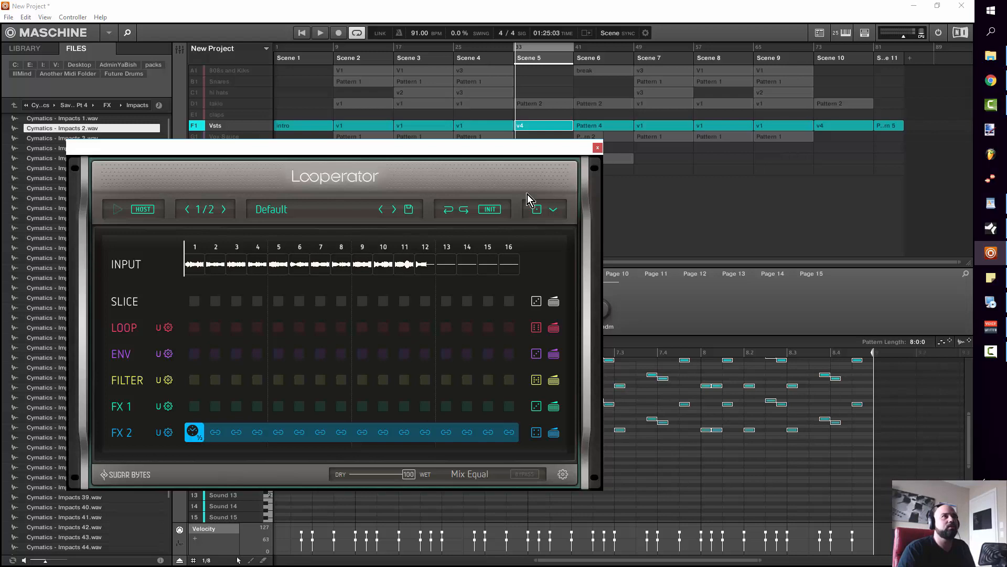
Close Looperator, transpose the v4 pattern's notes down one octave and play Scene 5.
left_click(597, 149)
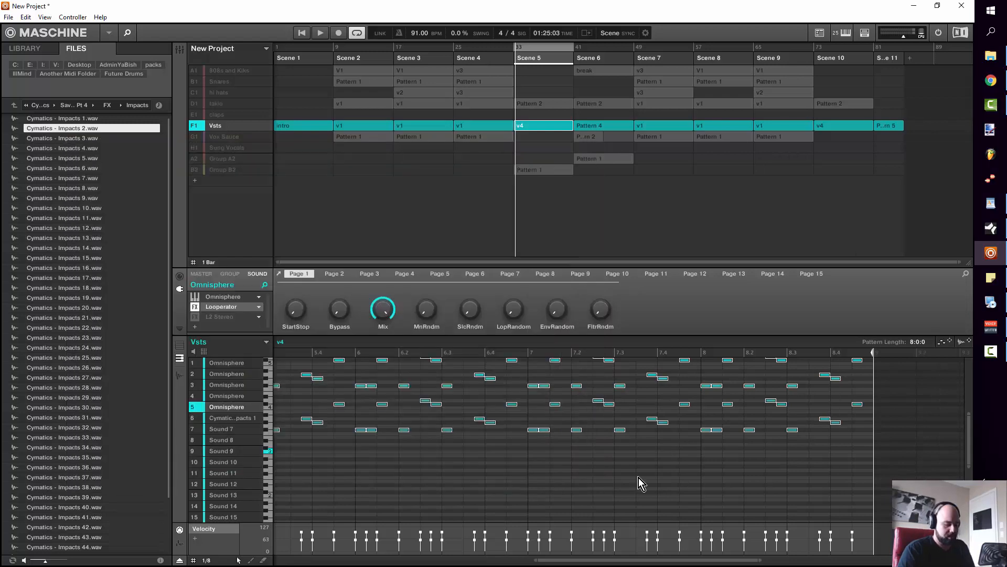
key("shift+Down")
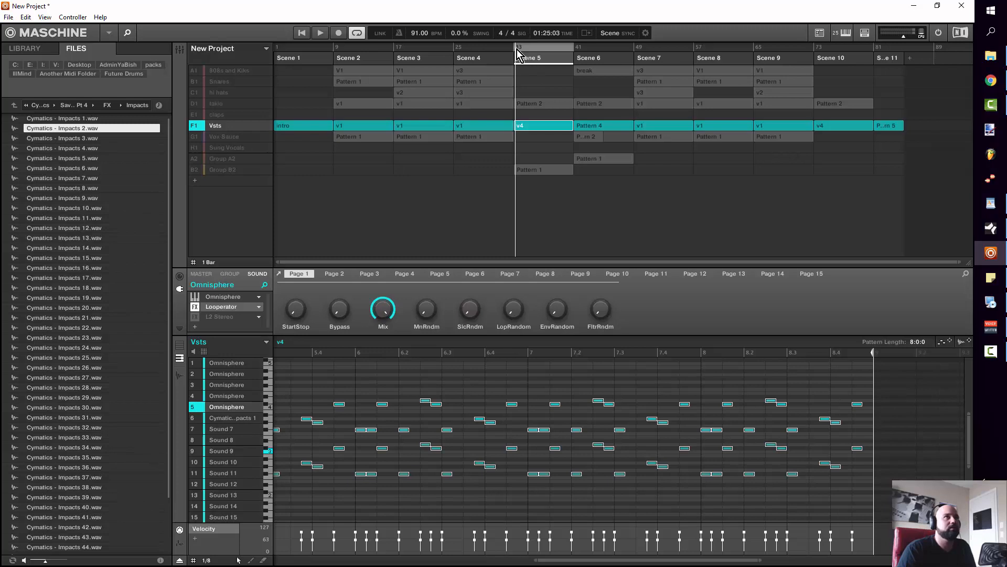
key("space")
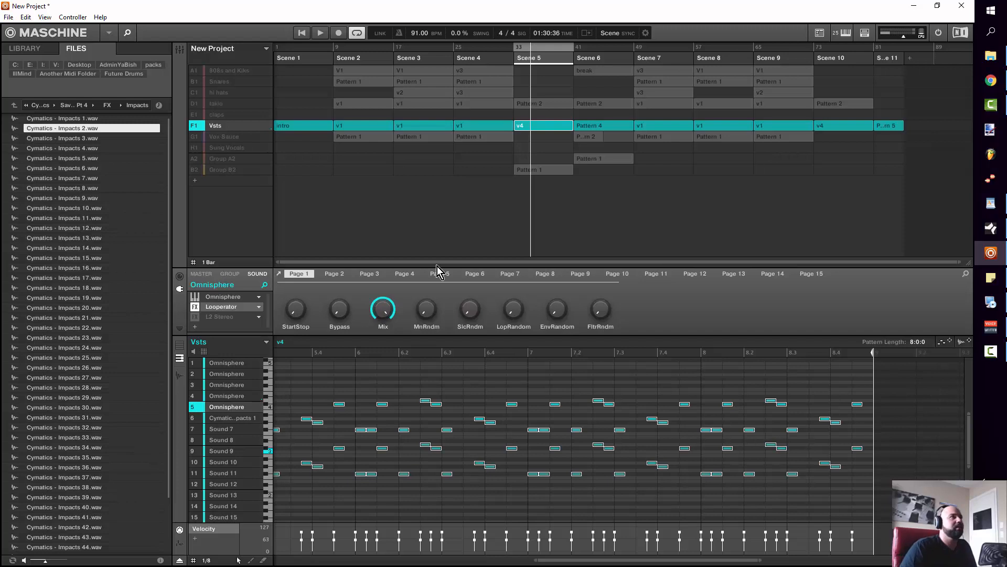
Reopen Looperator on the fifth Omnisphere sound and place the first double-arrow loop on step 1 of the Loop row.
double_click(243, 311)
left_click_drag(384, 156, 504, 134)
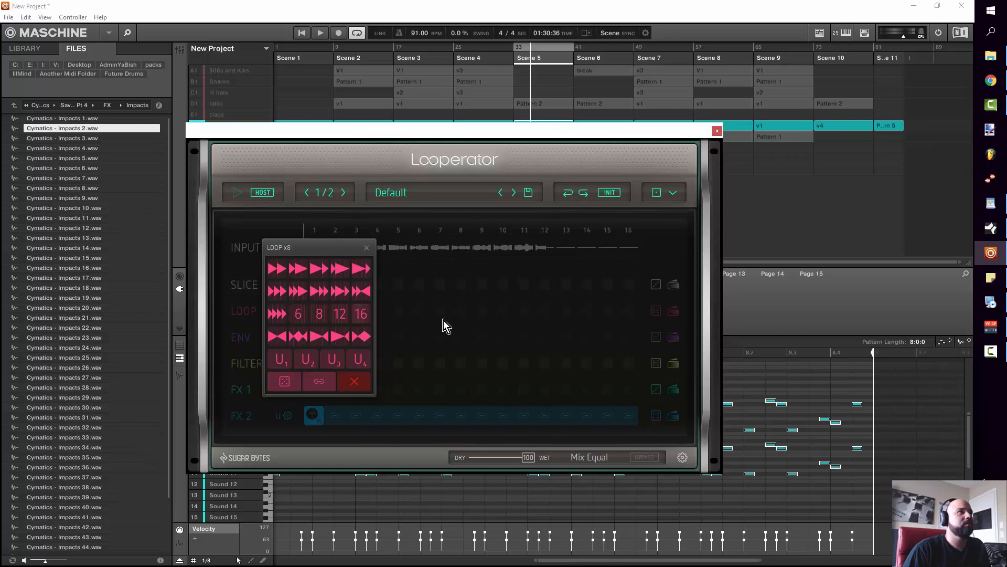
left_click(321, 310)
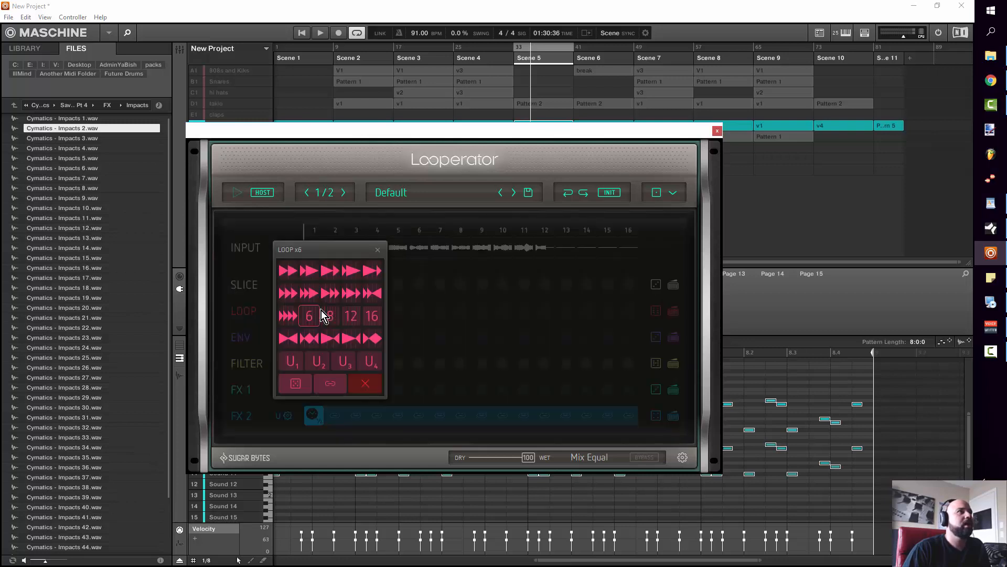
left_click(288, 270)
Place Loop x6 on steps 9 and 11 of the Loop row and start playback.
left_click(485, 309)
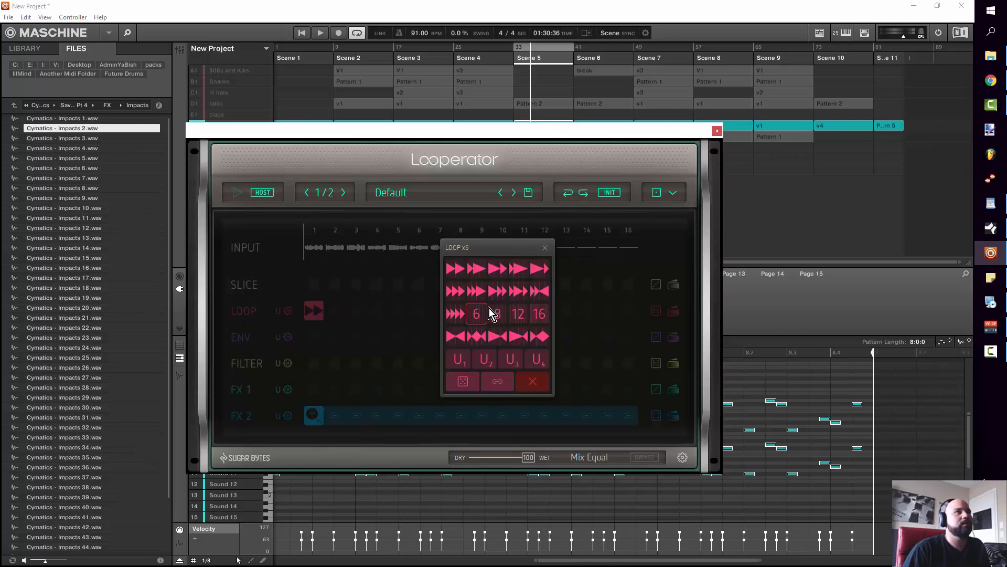
left_click(486, 315)
left_click(533, 308)
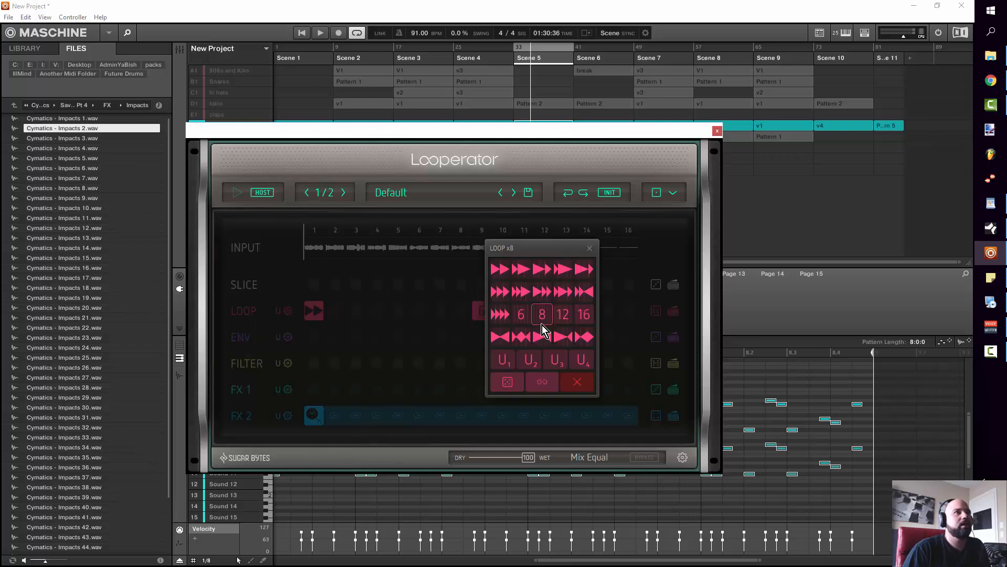
left_click(530, 315)
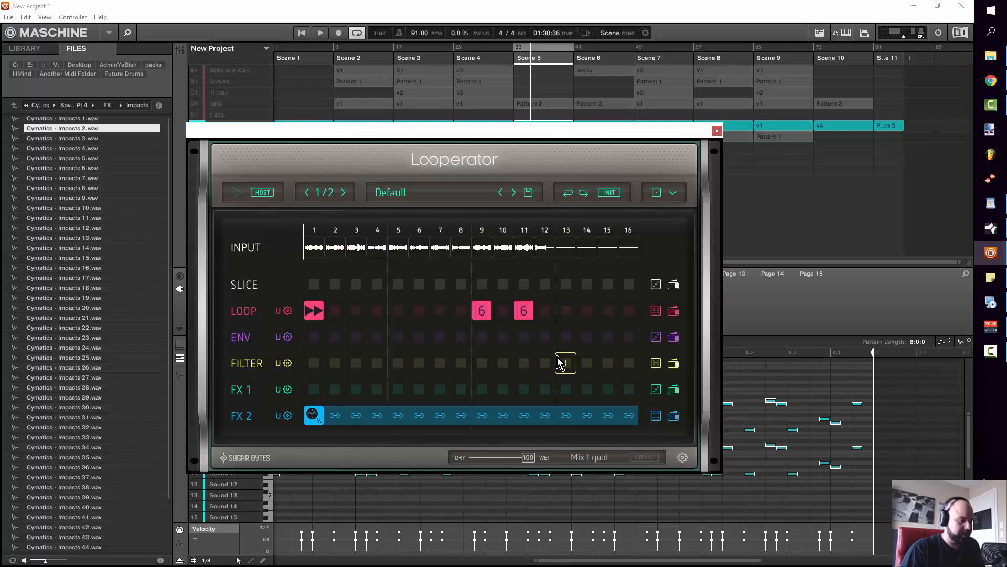
key("space")
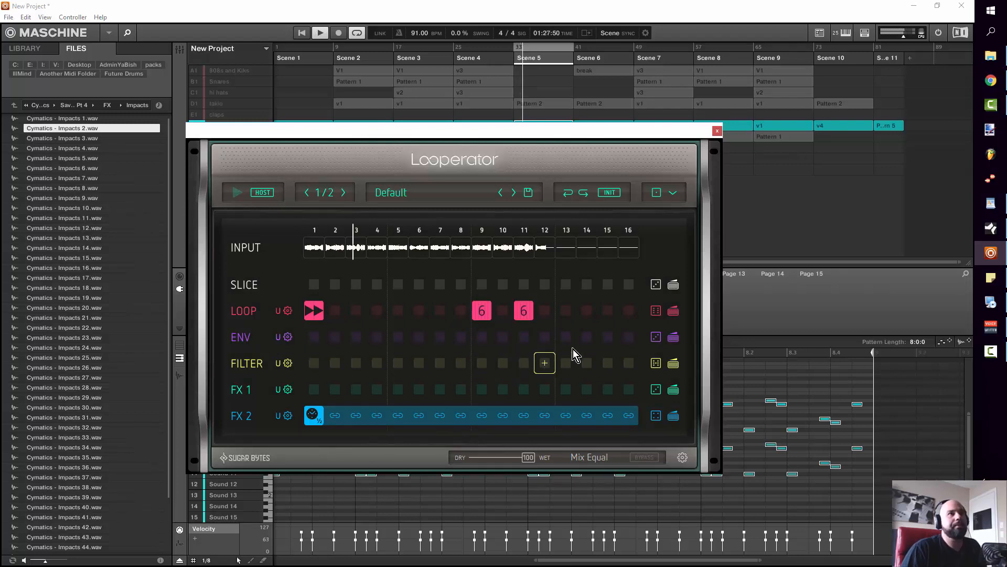
Place the second tape-icon effect on step 16 of the FX 1 row, then stop playback.
left_click(629, 389)
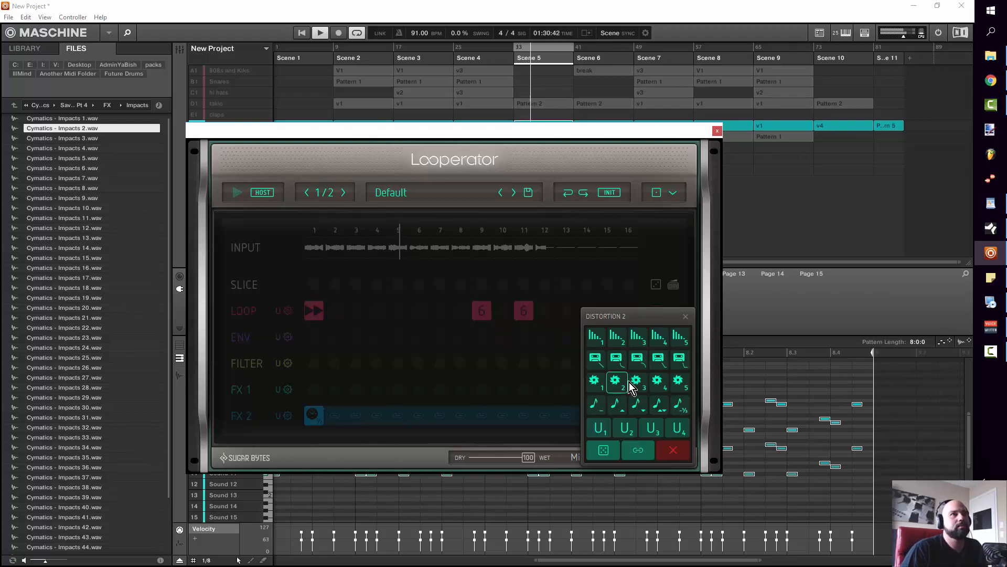
left_click(612, 360)
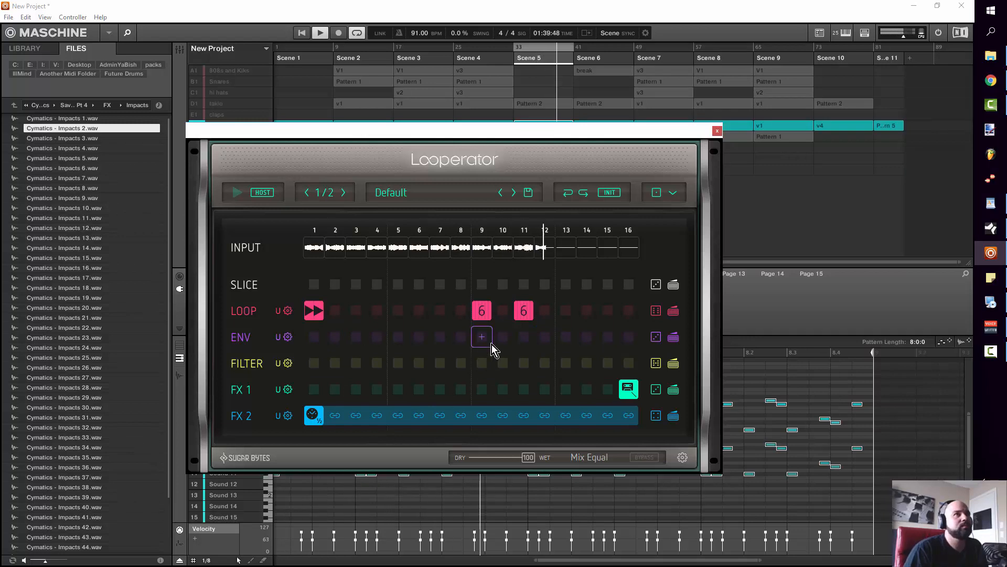
key("space")
Place the first low-pass effect on step 5 of the Filter row, extend it to step 6 and audition Scene 5.
left_click(396, 365)
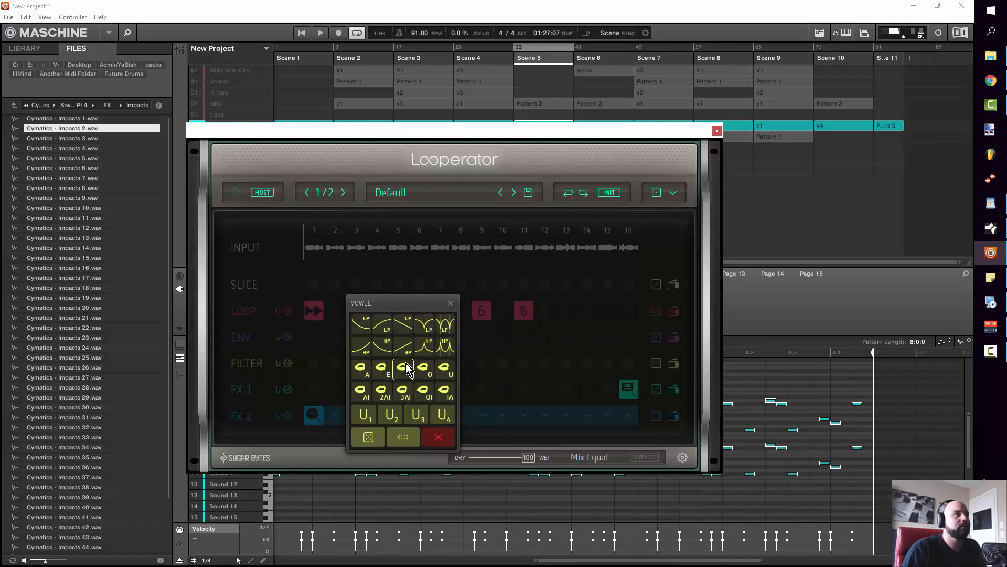
left_click(376, 337)
left_click(420, 364)
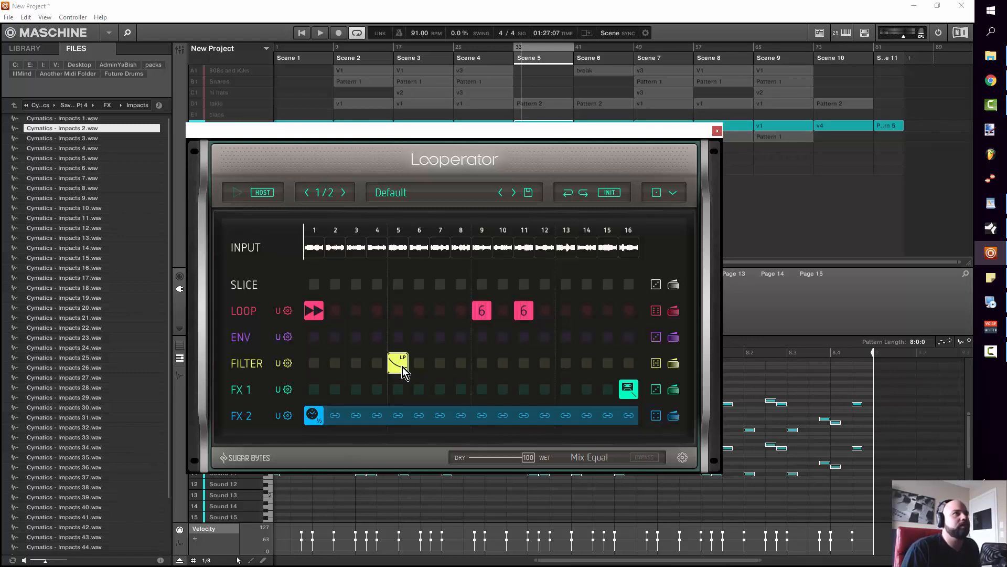
key("space")
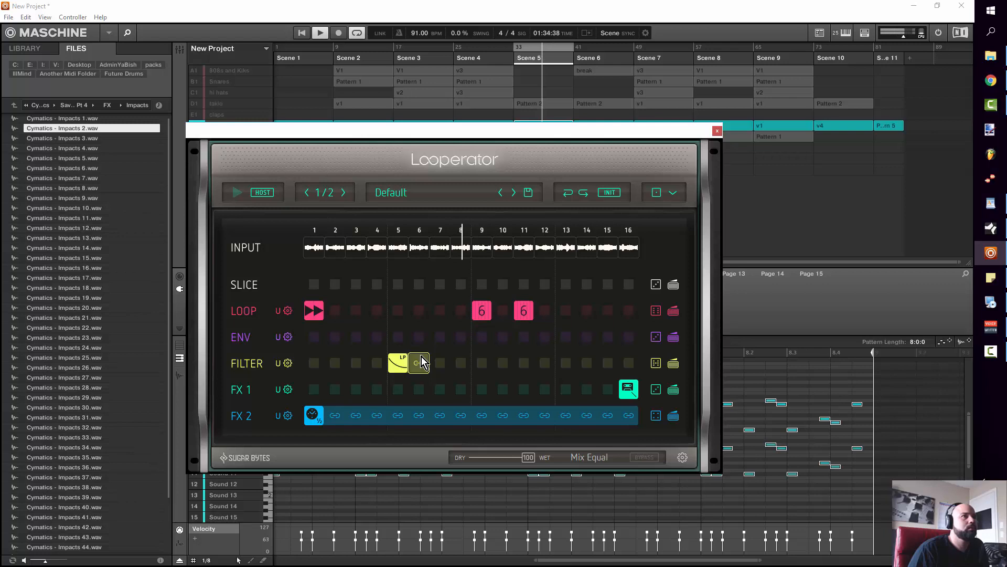
key("space")
Close Looperator and play the arrangement from Scene 4 to hear the transition with all groups.
mouse_move(527, 462)
left_mouse_down()
mouse_move(476, 461)
mouse_move(523, 460)
left_mouse_up()
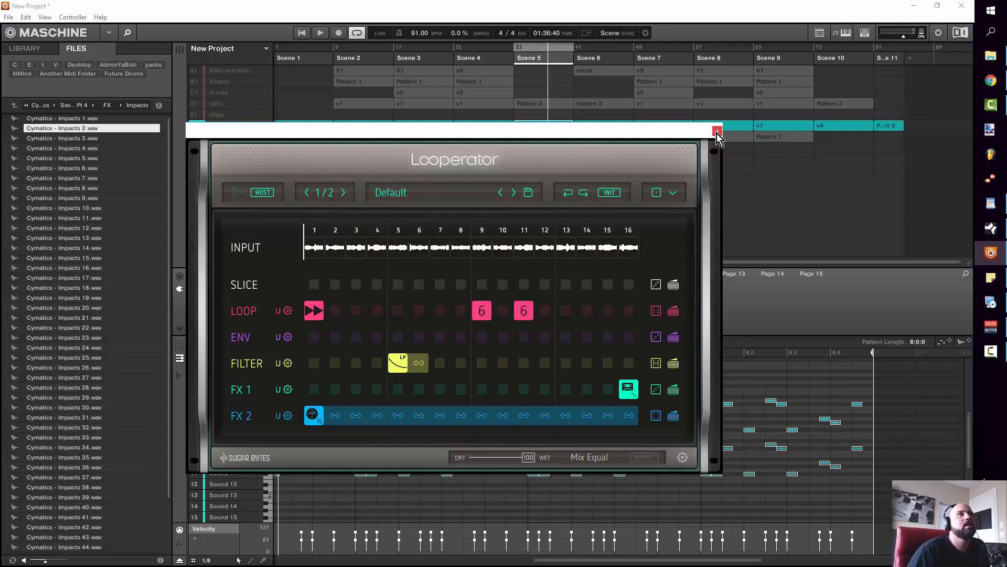
left_click(717, 131)
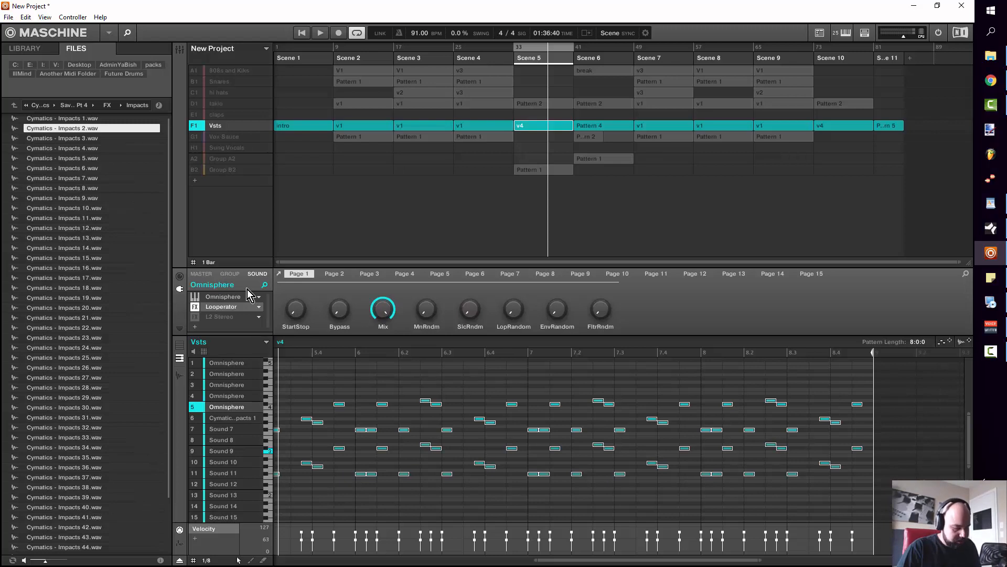
left_click(480, 57)
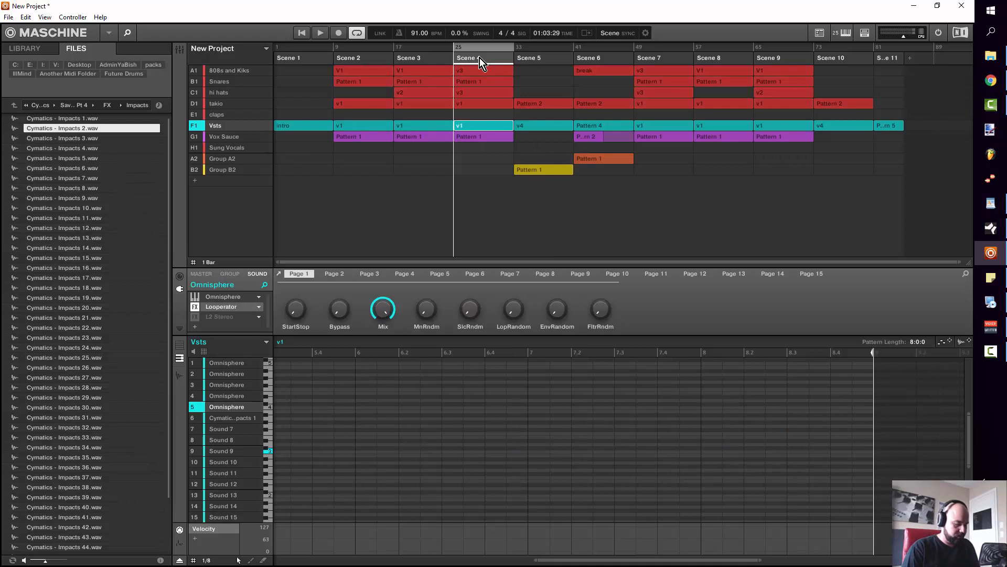
key("space")
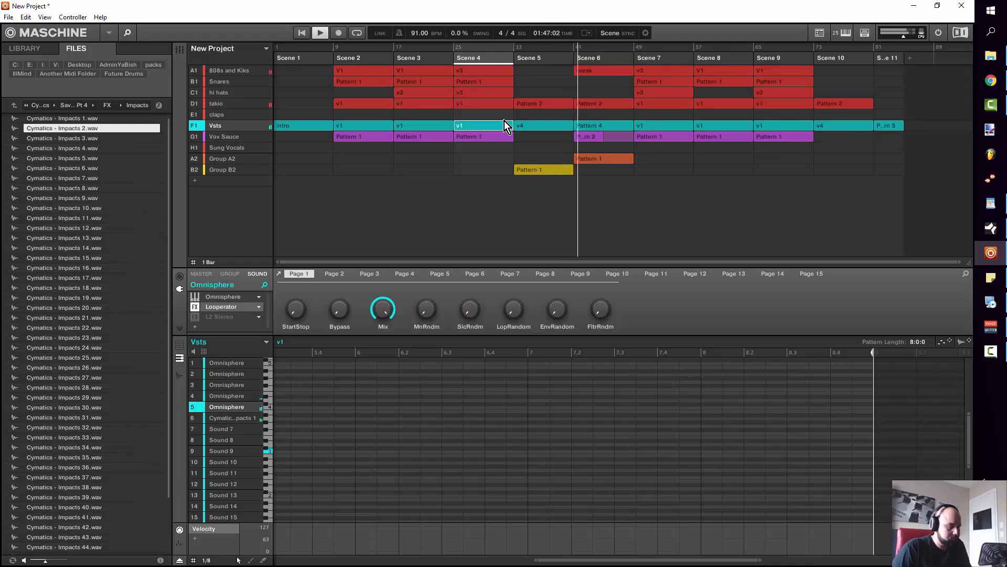
key("space")
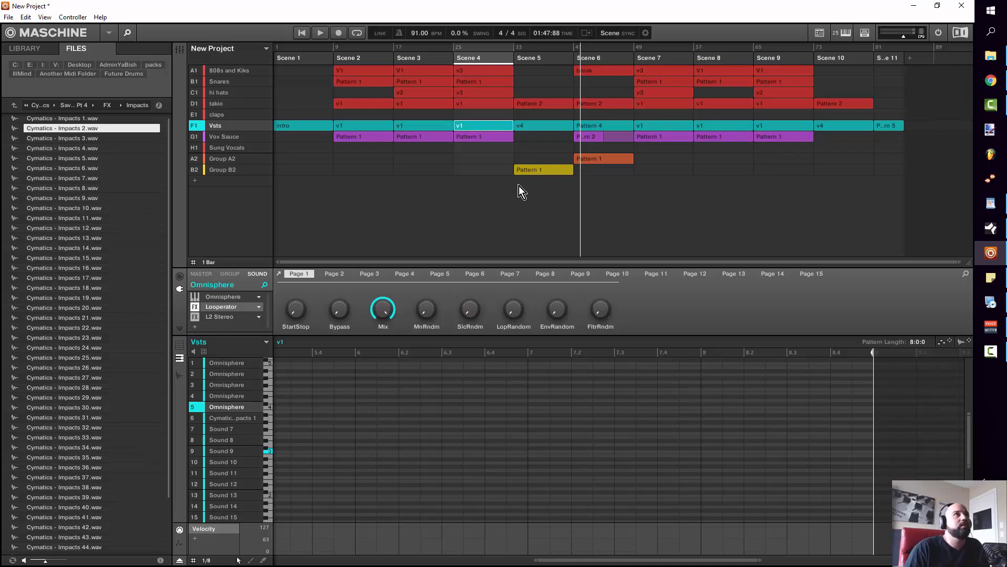
Select Scene 5 and minimize the Maschine window.
left_click(544, 61)
left_click(914, 5)
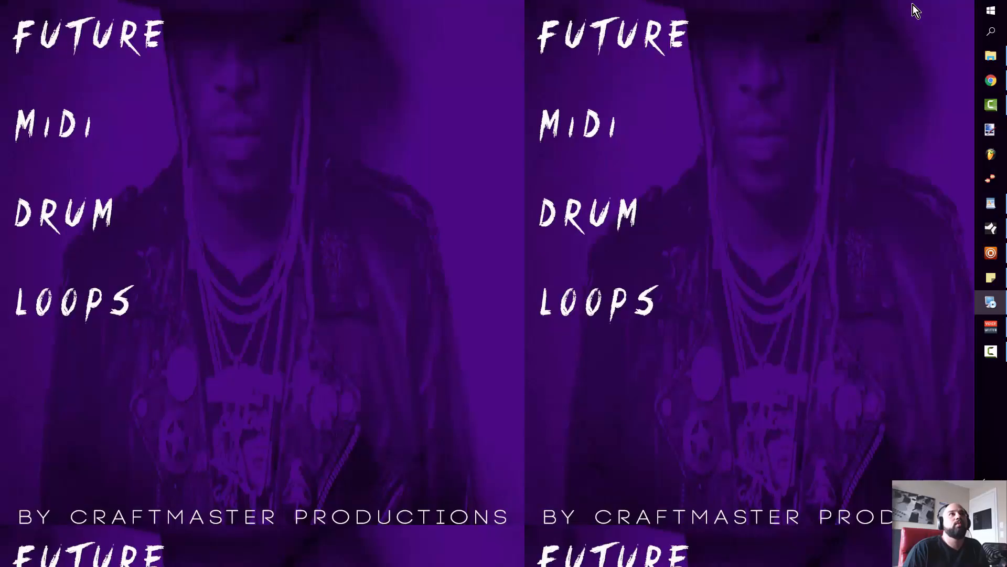